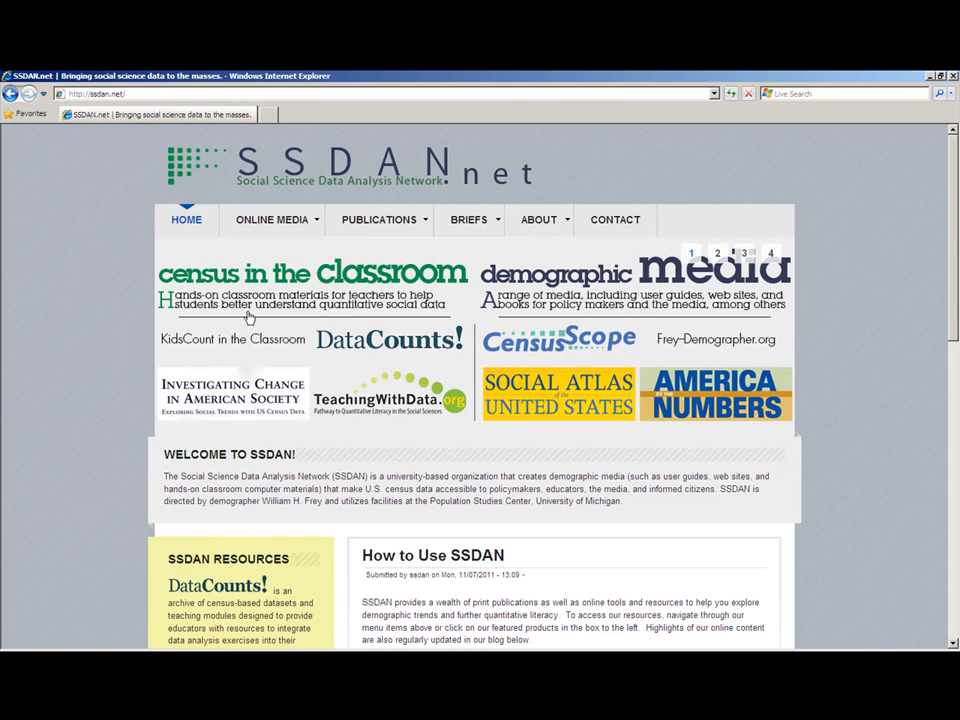
# Go from the SSDAN home page through the DataCounts! page to the Data section of the DataCounts! site
pyautogui.moveTo(300, 225)
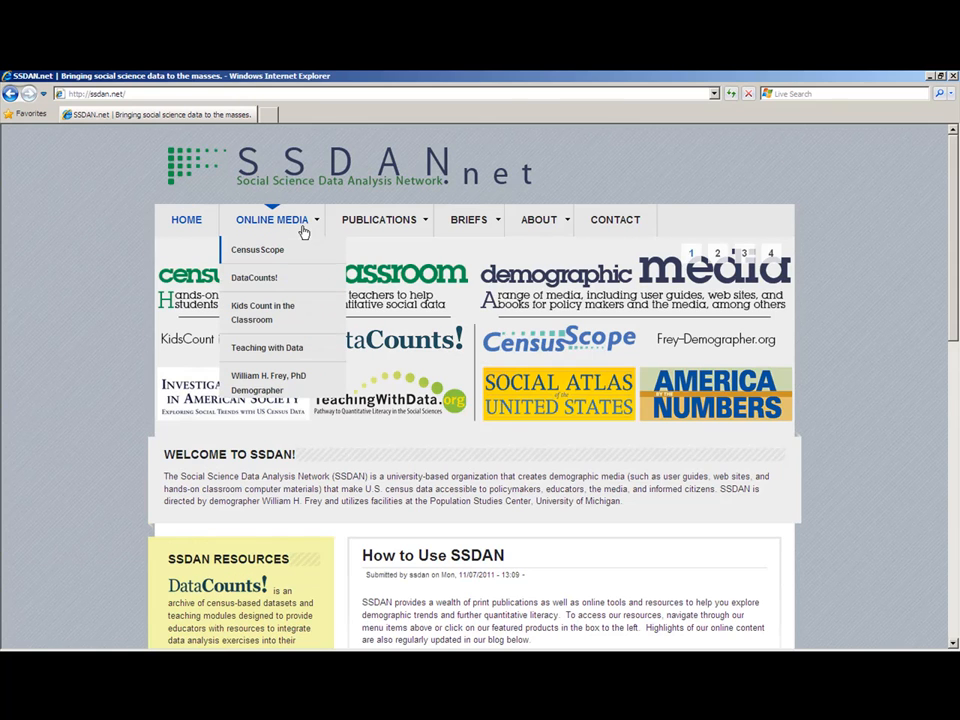
pyautogui.click(257, 278)
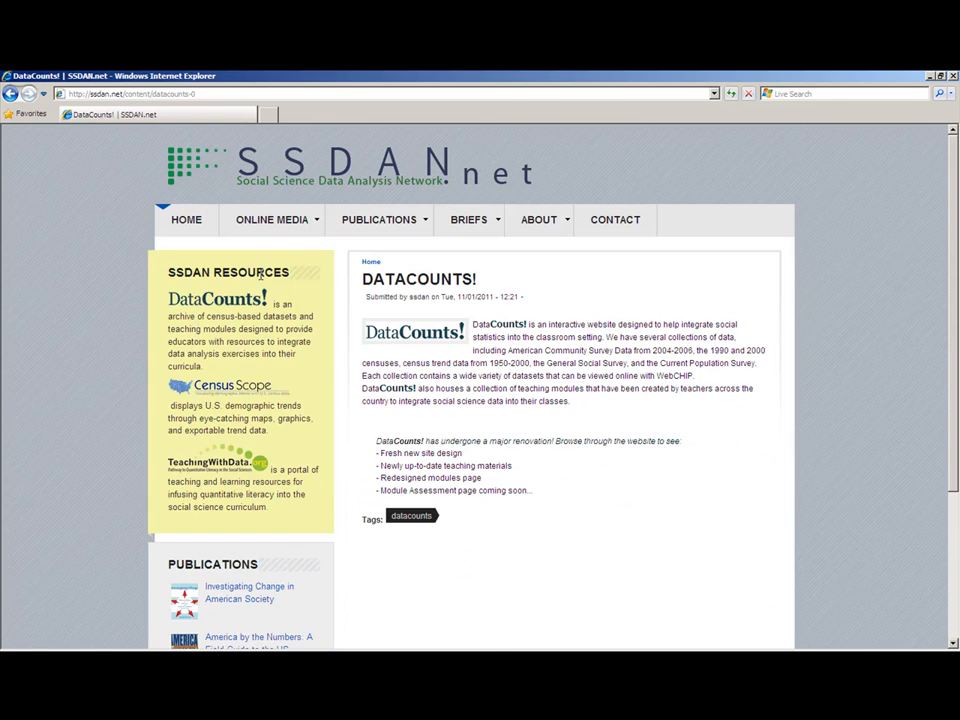
pyautogui.click(420, 333)
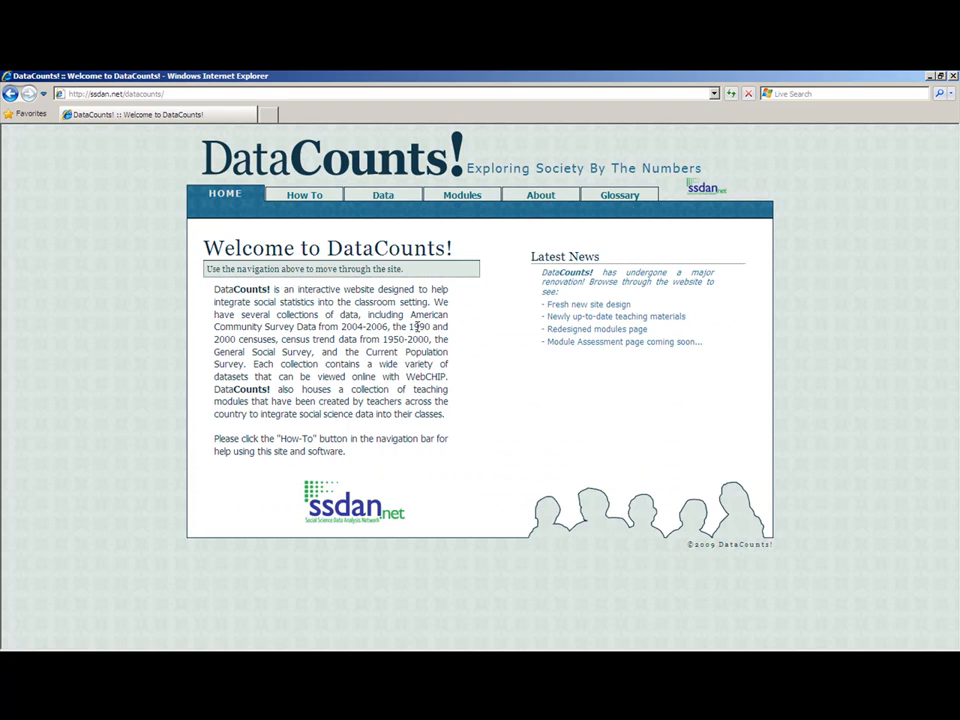
pyautogui.click(405, 198)
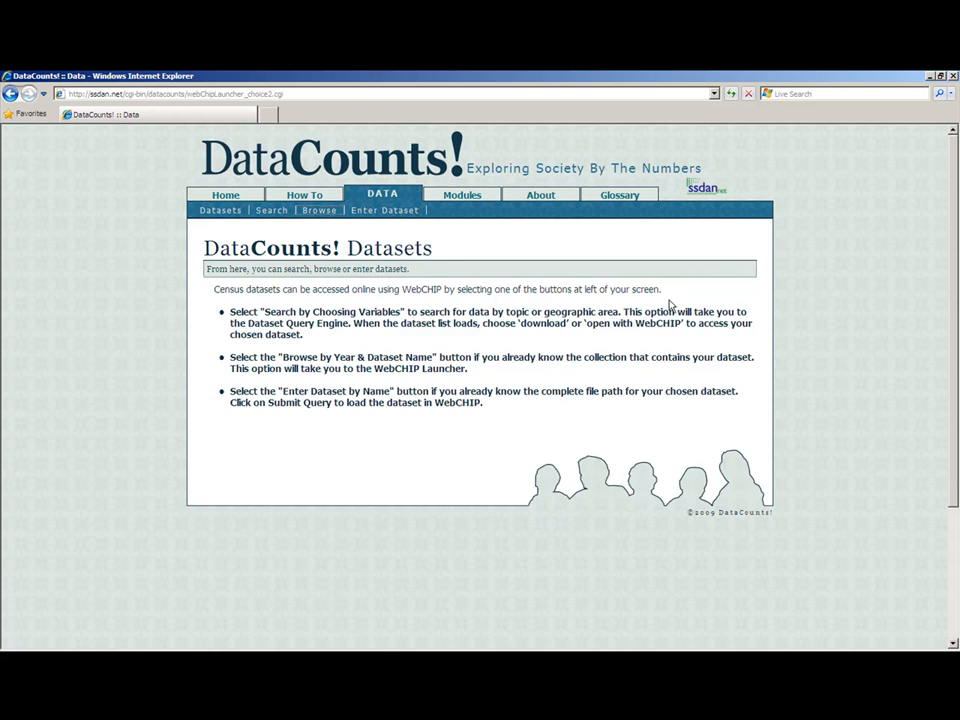
# Browse the datasets, choose the "current" collection and load its Earn.dat dataset in WebCHIP
pyautogui.click(647, 345)
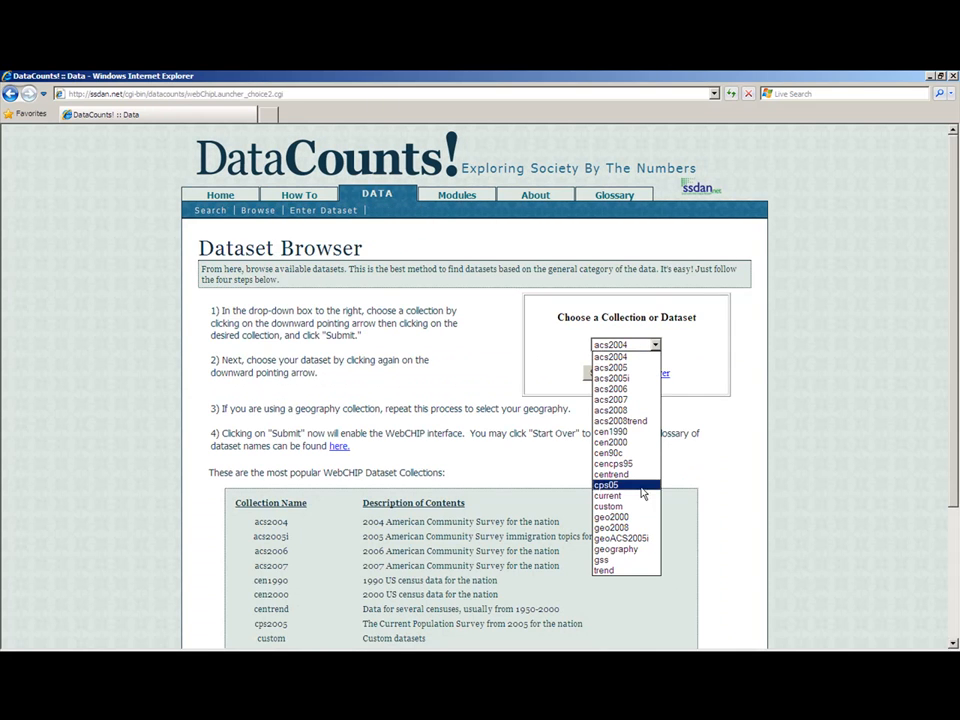
pyautogui.click(613, 495)
pyautogui.click(606, 373)
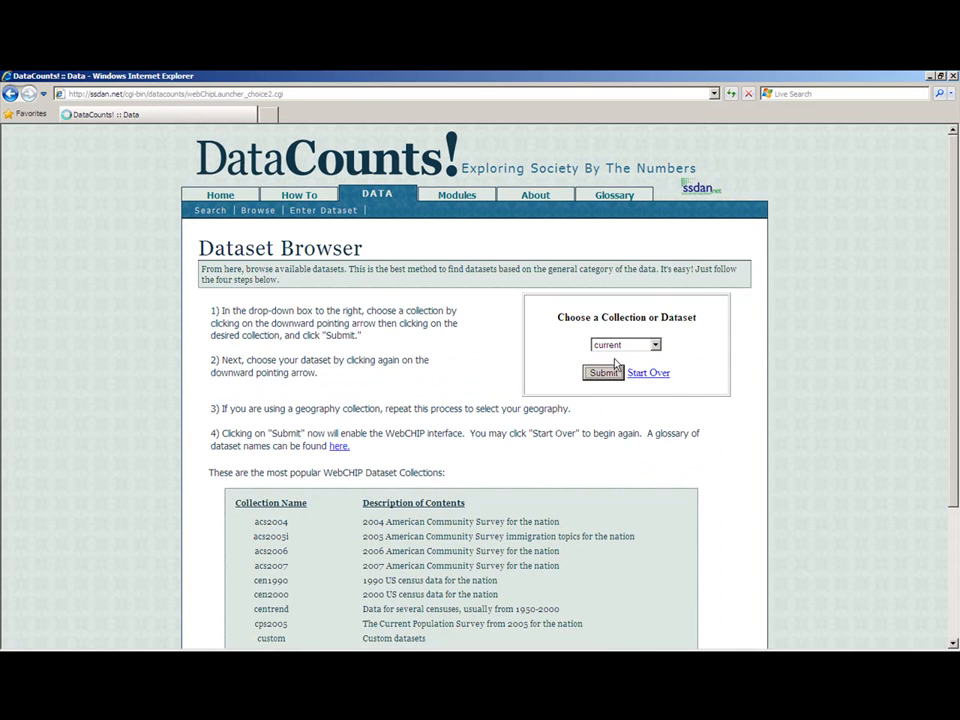
pyautogui.click(645, 345)
pyautogui.click(620, 150)
pyautogui.click(604, 374)
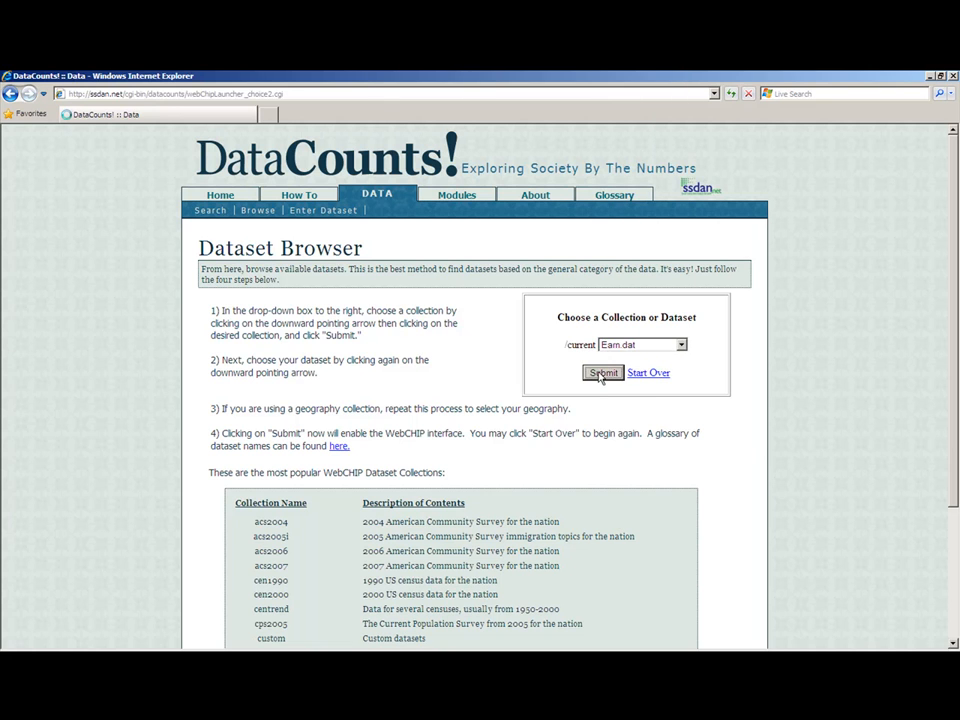
pyautogui.click(612, 296)
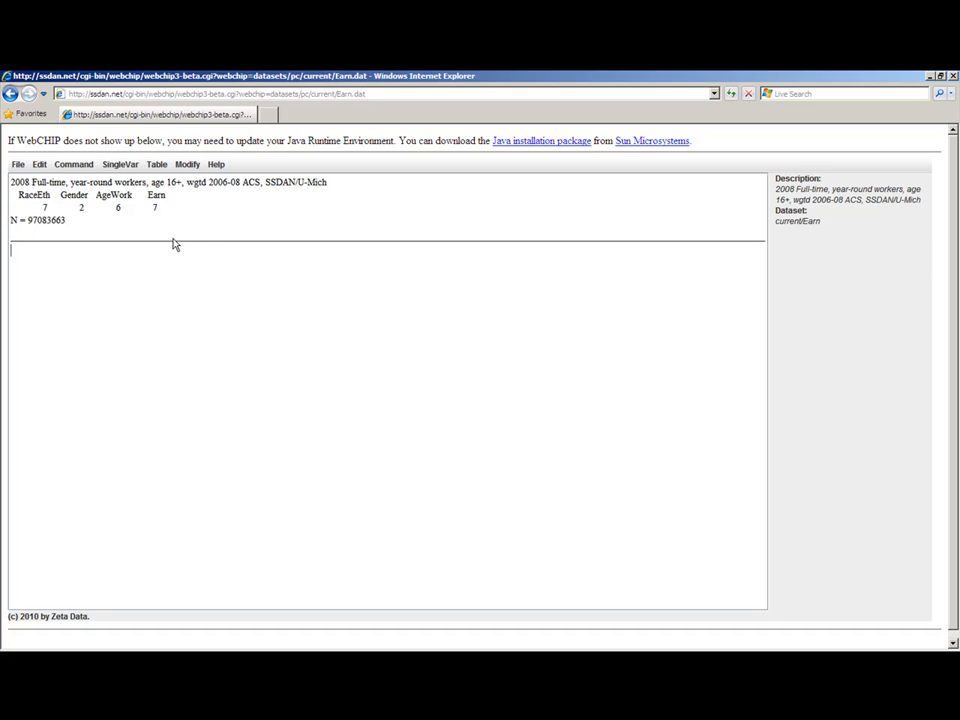
# Display the marginals for the dataset's variables and clear them from the output area
pyautogui.click(74, 166)
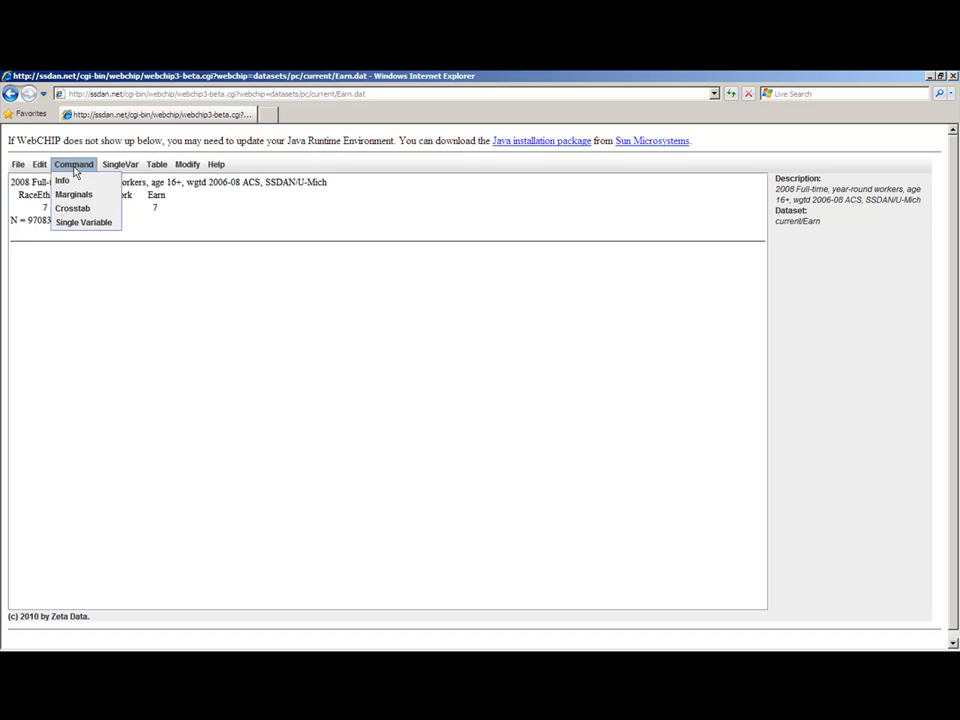
pyautogui.click(82, 199)
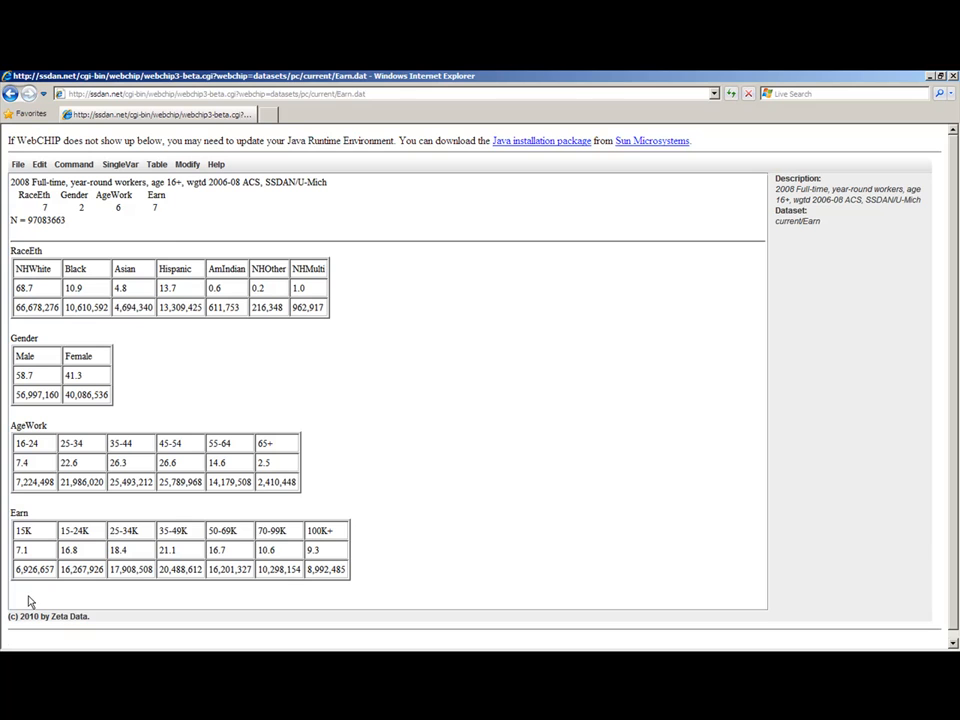
pyautogui.moveTo(30, 601); pyautogui.dragTo(5, 251)
pyautogui.press('Delete')
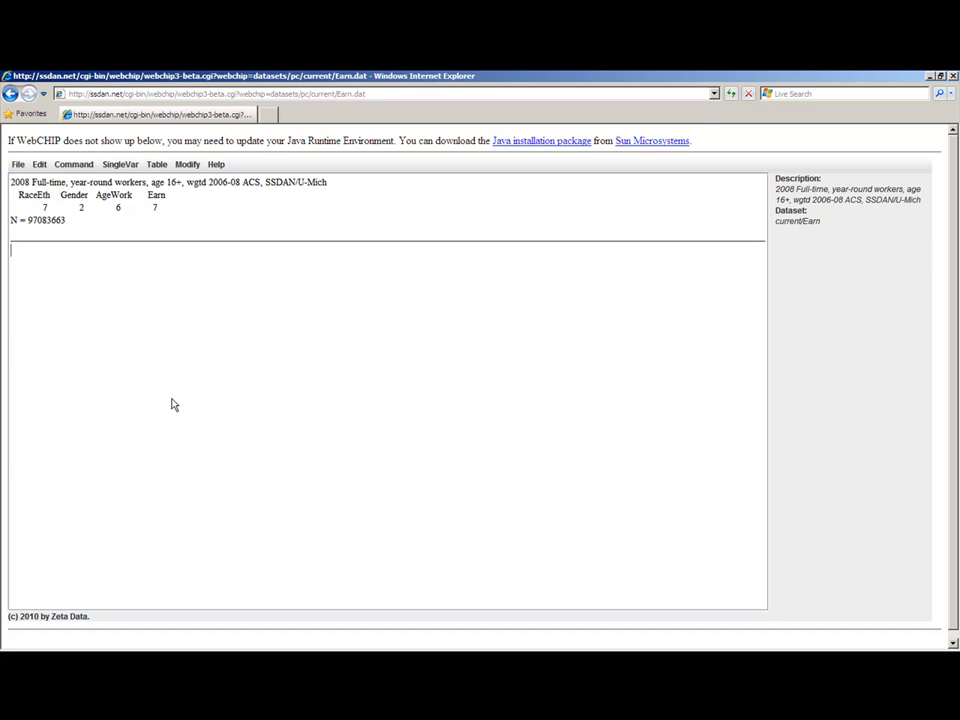
# Set up a crosstab with RaceEth as the row variable and Earn as the column variable
pyautogui.click(83, 169)
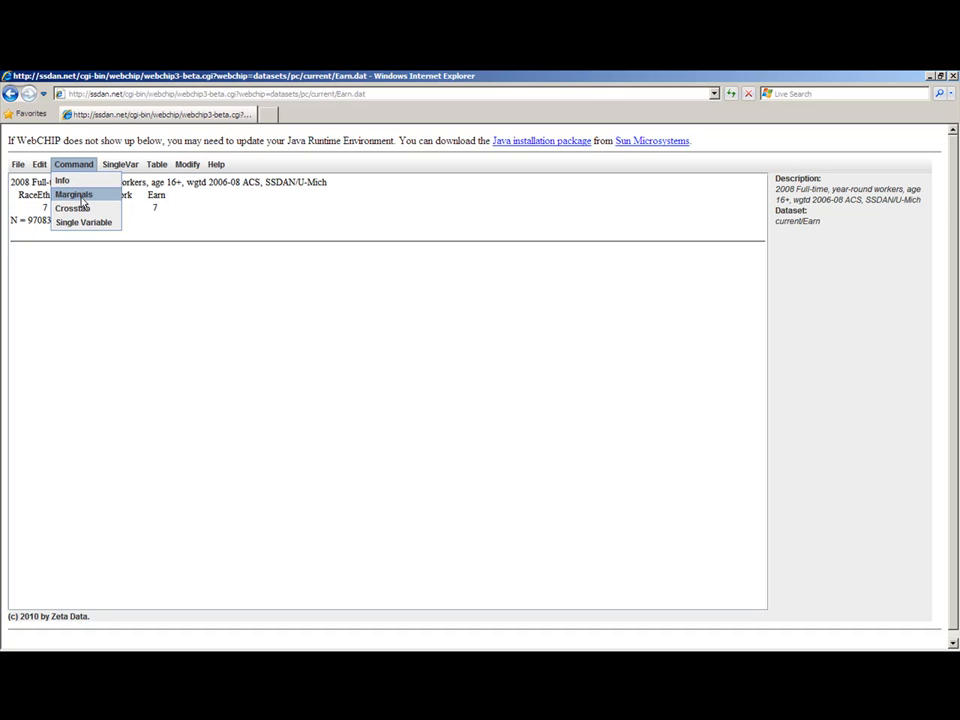
pyautogui.click(72, 208)
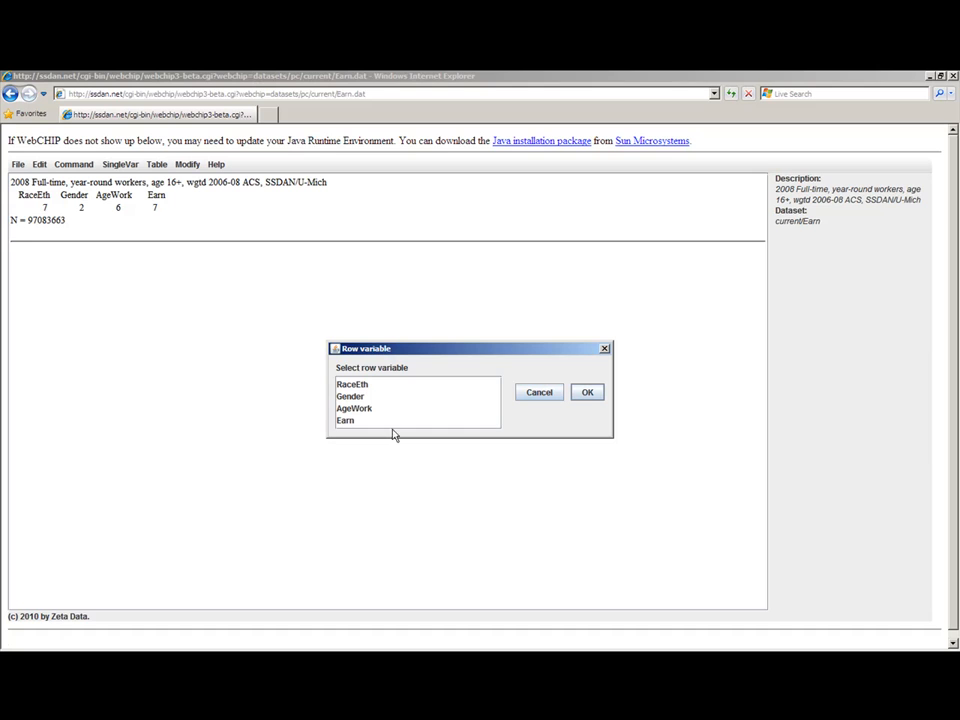
pyautogui.click(362, 386)
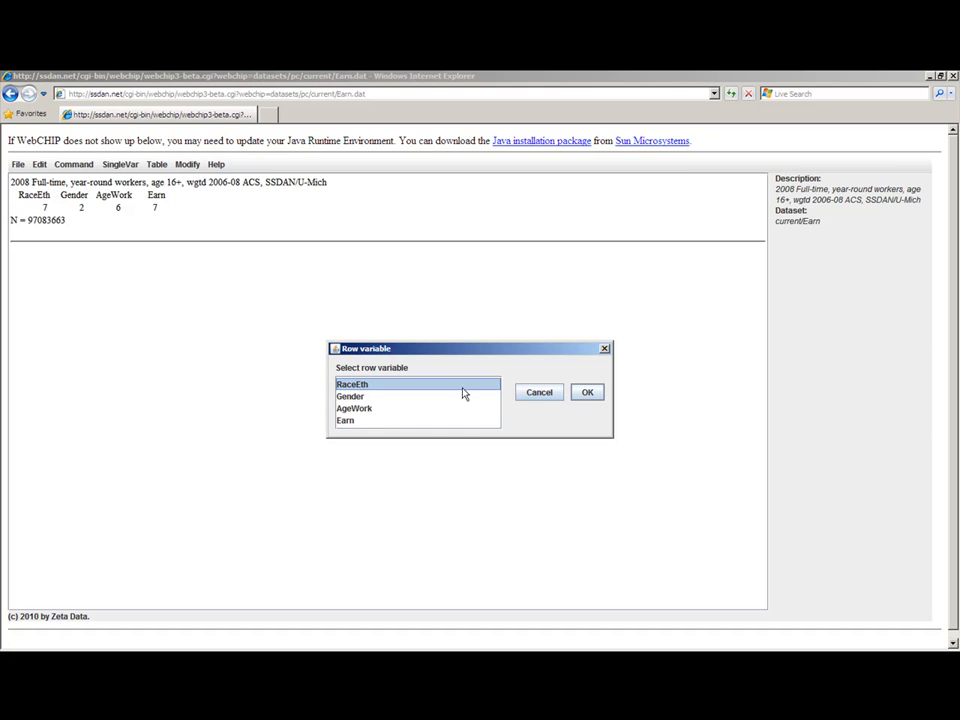
pyautogui.click(588, 393)
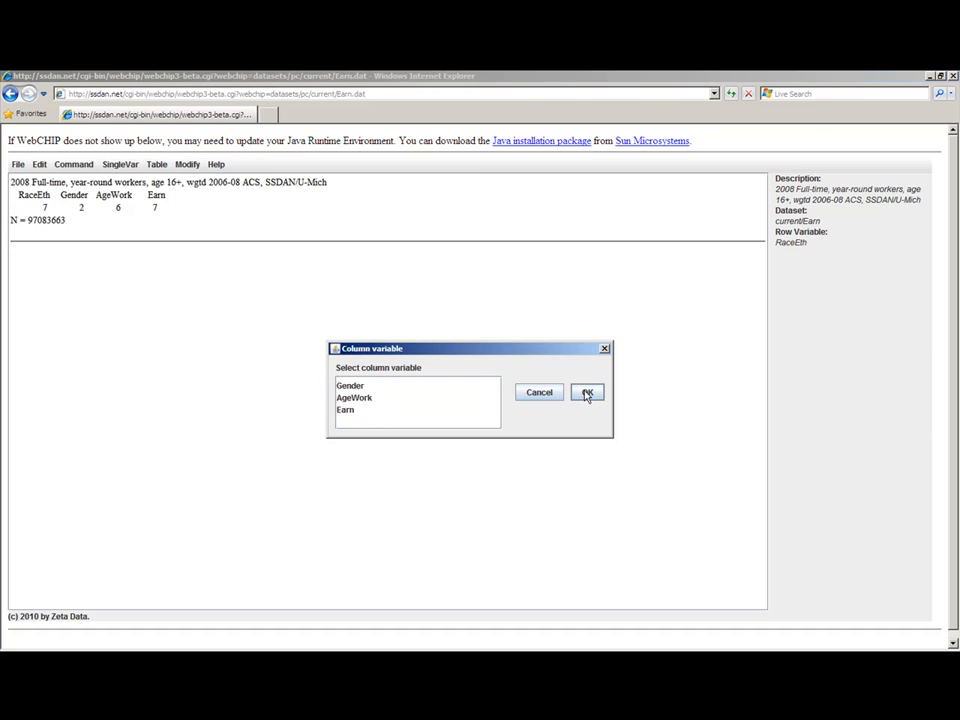
pyautogui.click(390, 410)
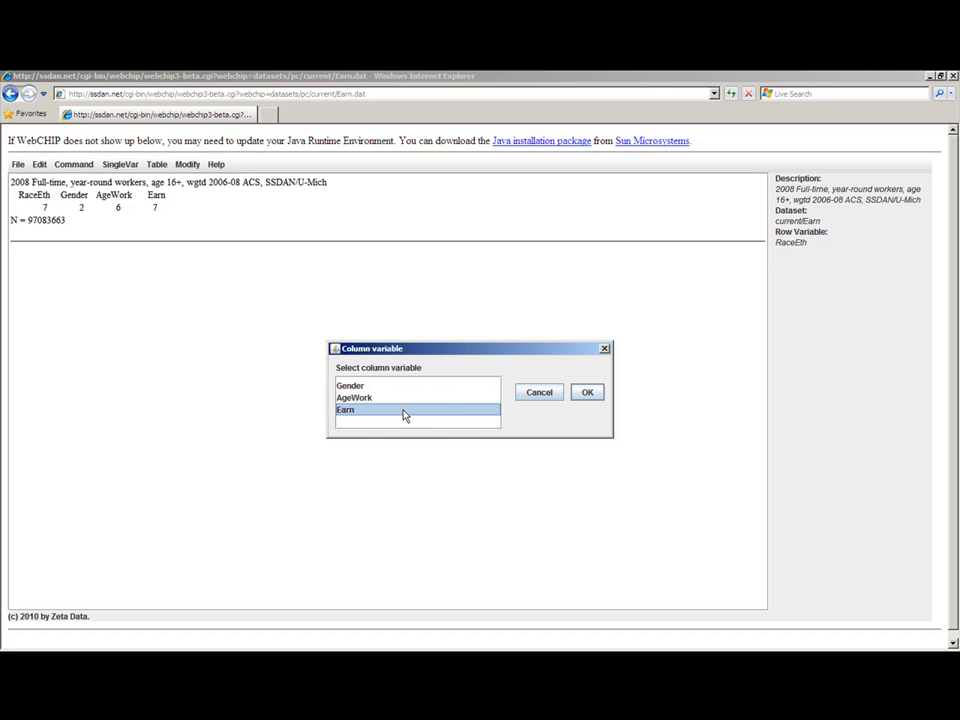
pyautogui.click(587, 396)
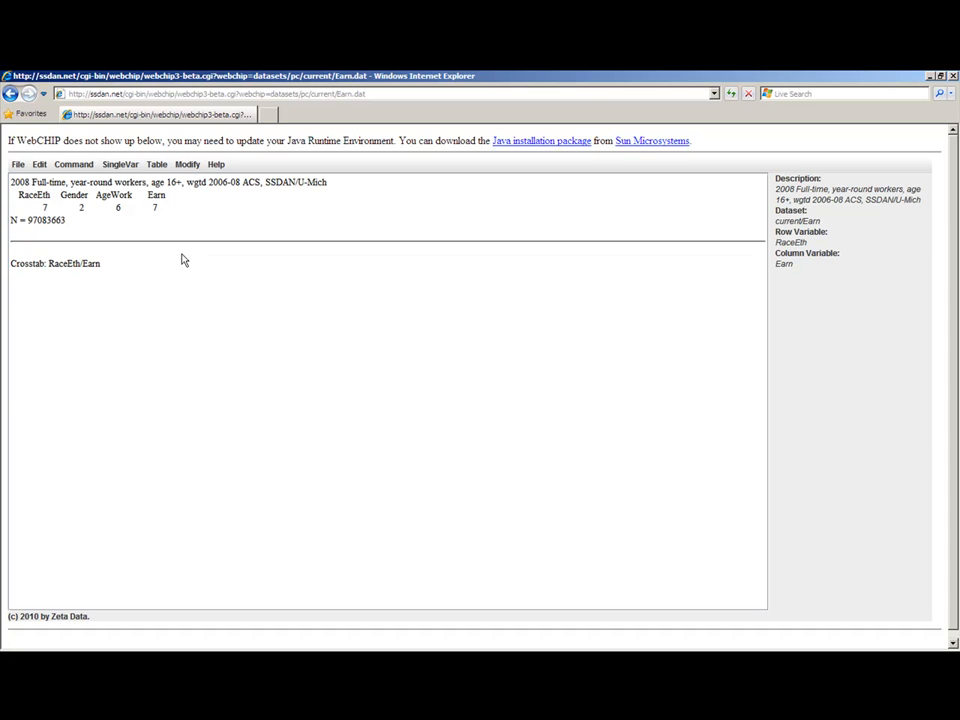
# Generate the Frequency table for the RaceEth by Earn crosstab, then clear the output area
pyautogui.click(158, 165)
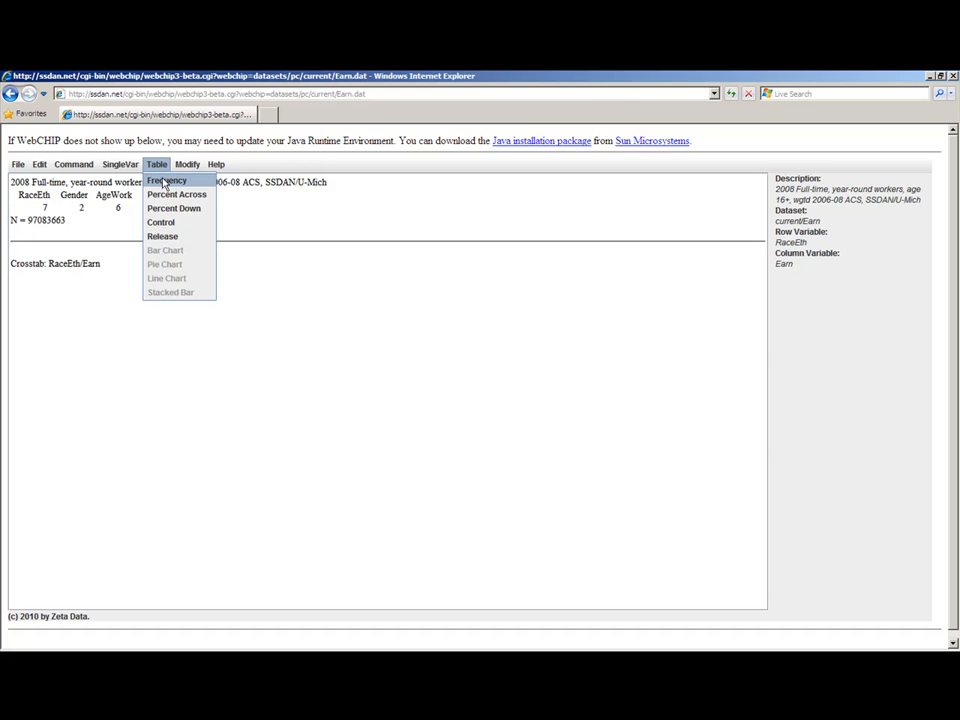
pyautogui.click(164, 184)
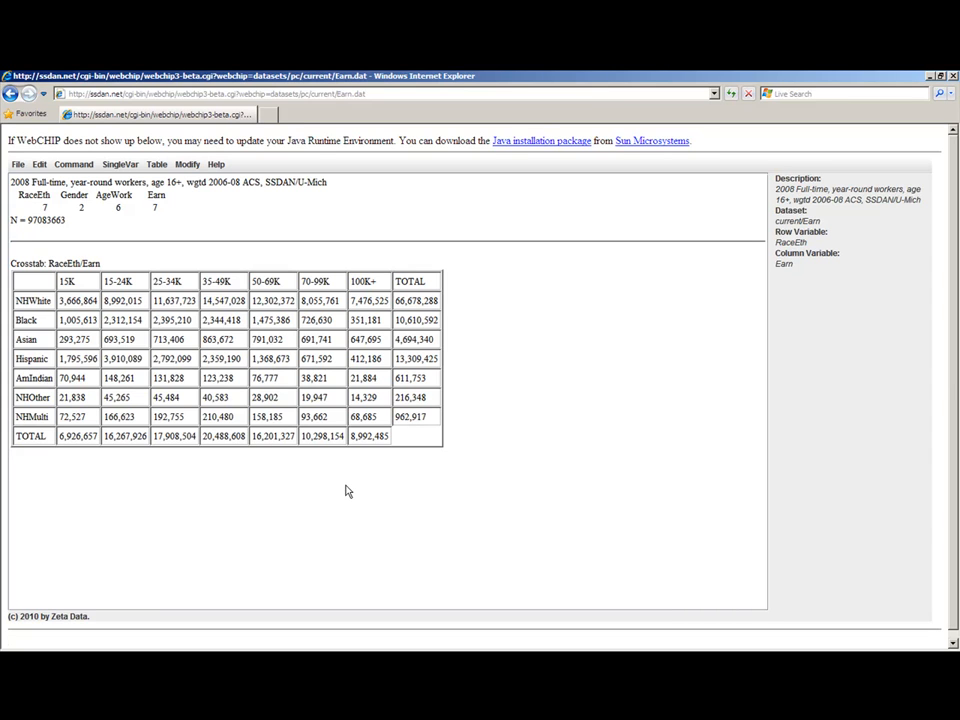
pyautogui.moveTo(347, 491); pyautogui.dragTo(3, 252)
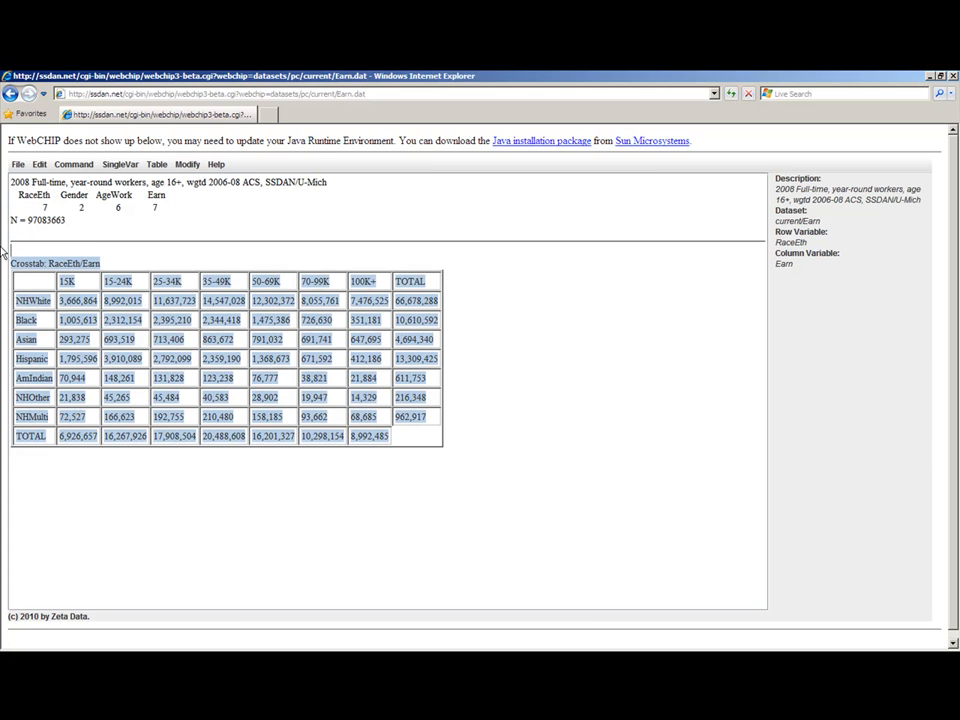
pyautogui.press('Delete')
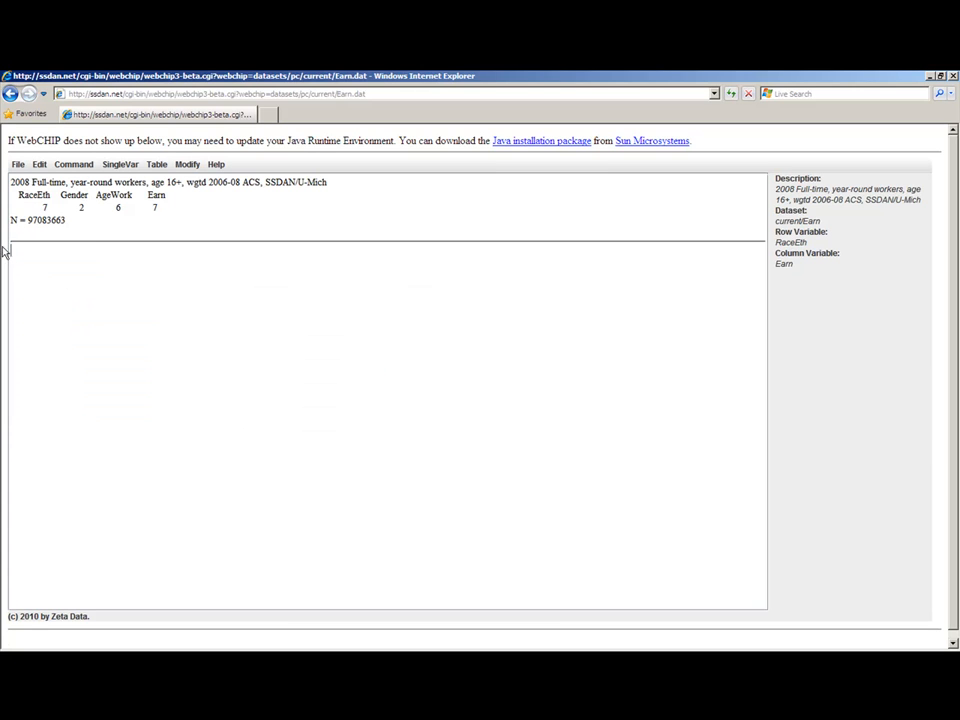
# Show the crosstab as a Percent Across table, then delete that table from the output area
pyautogui.click(156, 164)
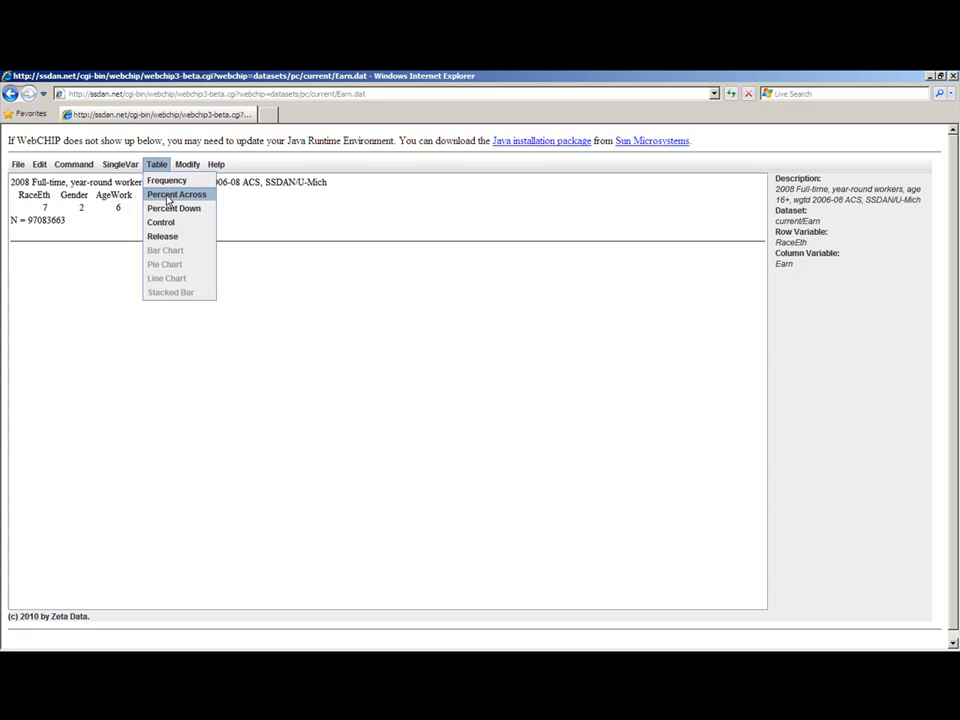
pyautogui.click(167, 196)
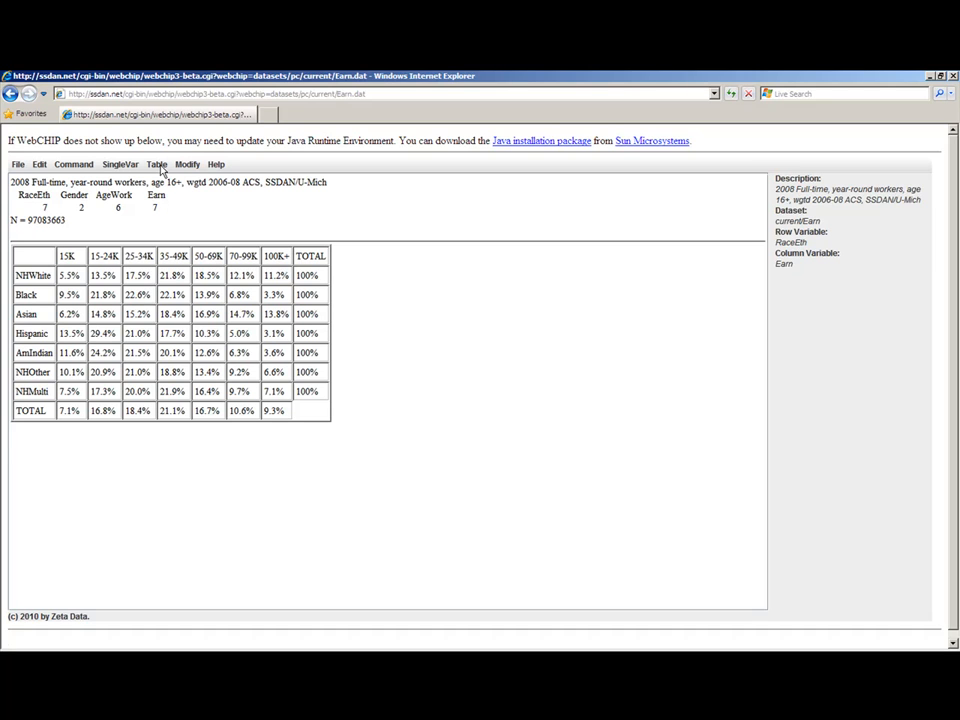
pyautogui.click(158, 166)
pyautogui.click(266, 357)
pyautogui.moveTo(343, 493); pyautogui.dragTo(3, 236)
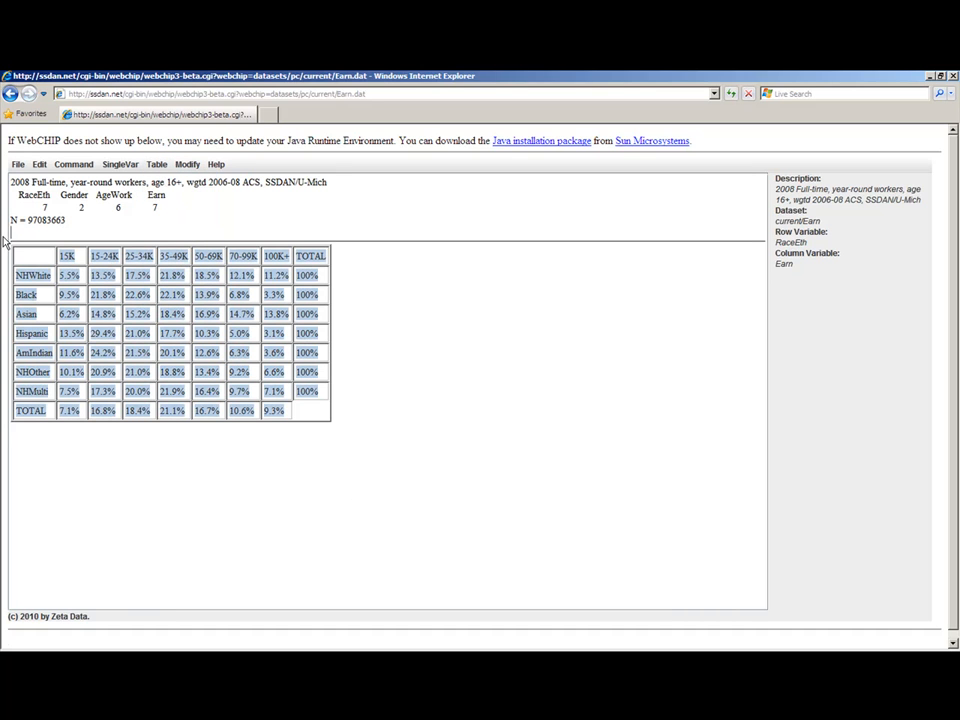
pyautogui.press('Delete')
# Show the crosstab as a Percent Down table, then remove it from the output area
pyautogui.click(156, 167)
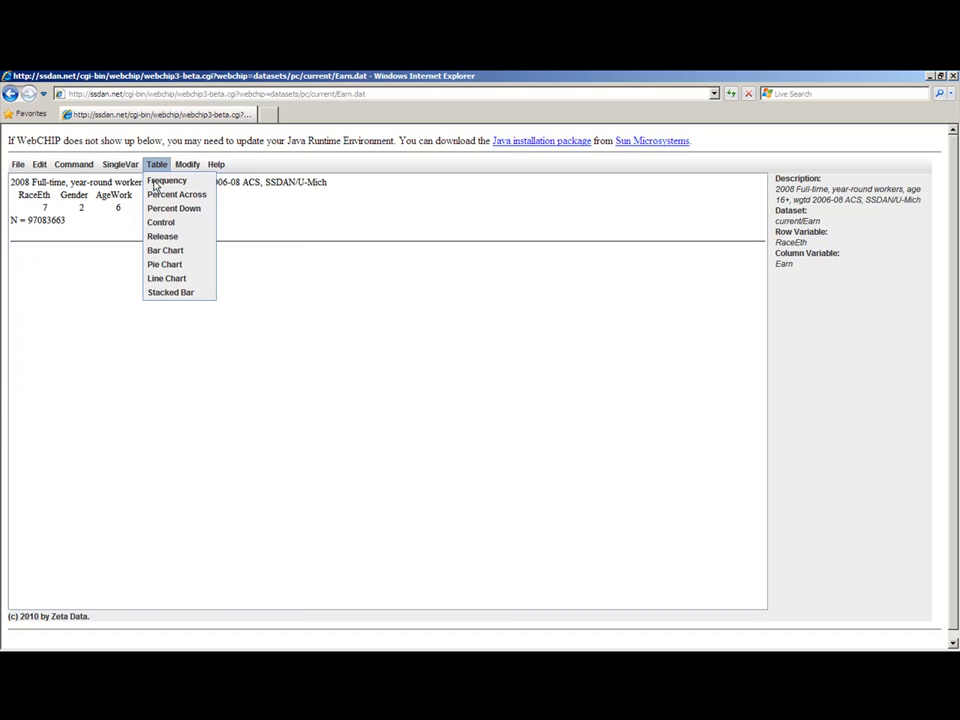
pyautogui.click(158, 210)
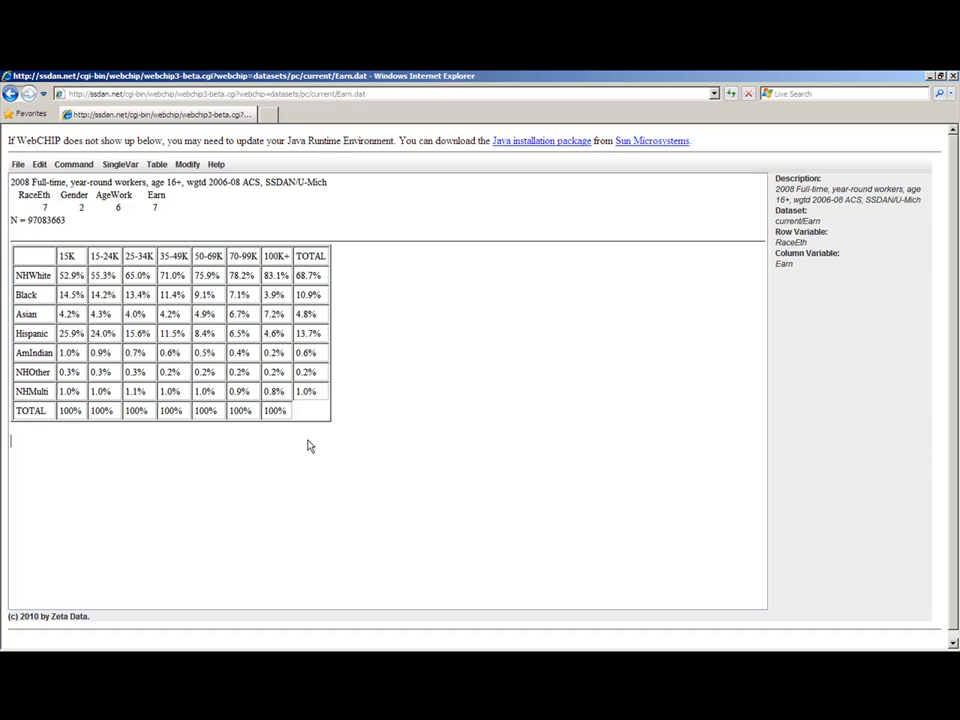
pyautogui.moveTo(306, 444); pyautogui.dragTo(15, 253)
pyautogui.press('Delete')
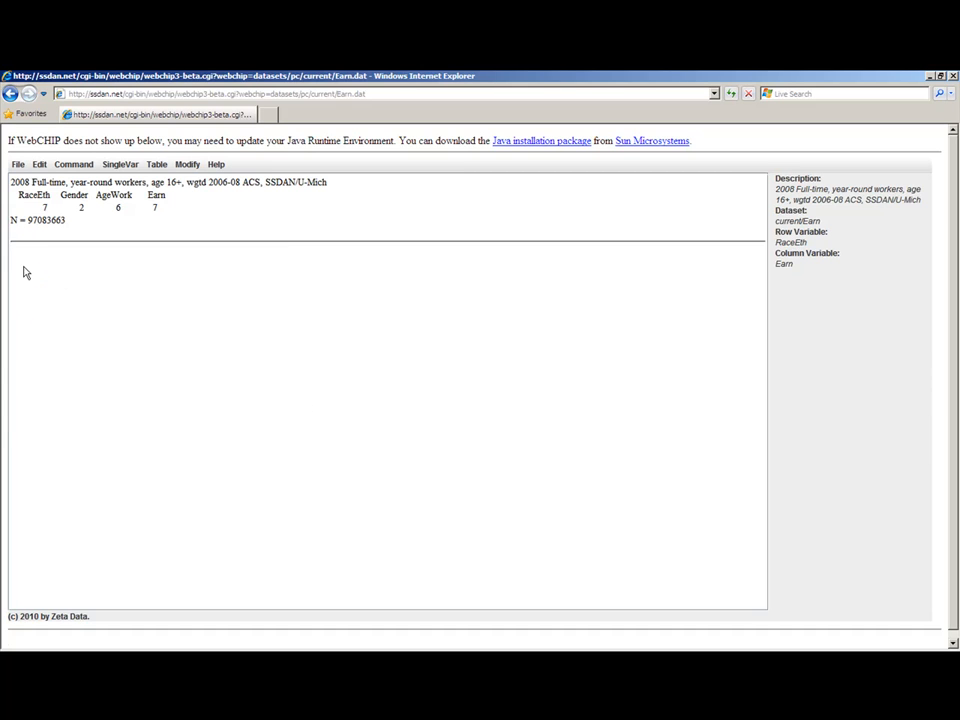
# Add Gender as the control variable and generate the Percent Across tables for the crosstab
pyautogui.click(156, 167)
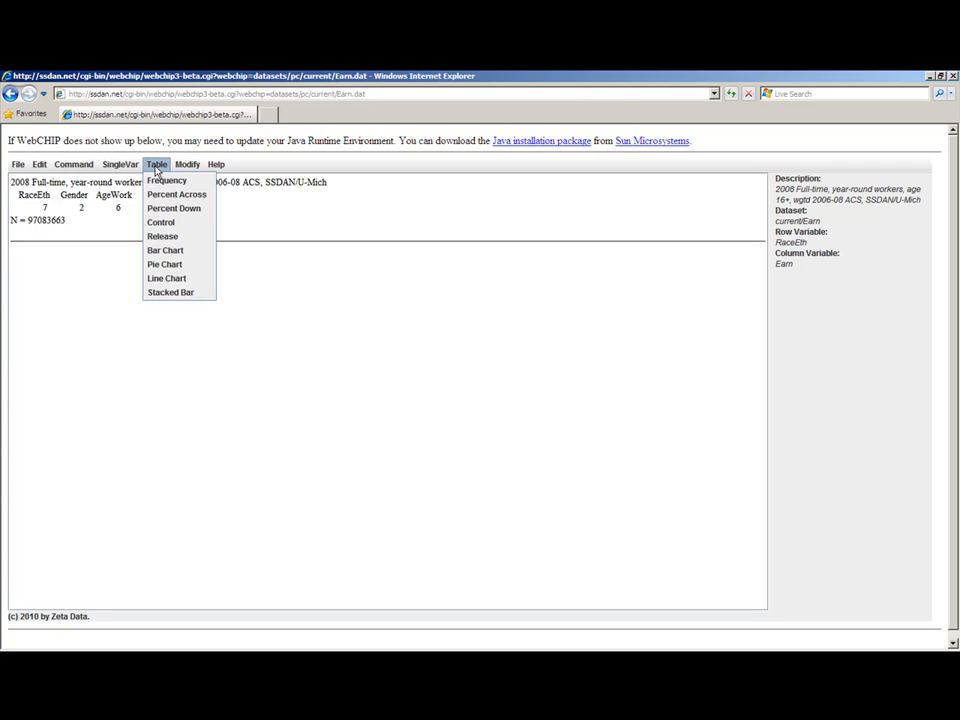
pyautogui.click(158, 223)
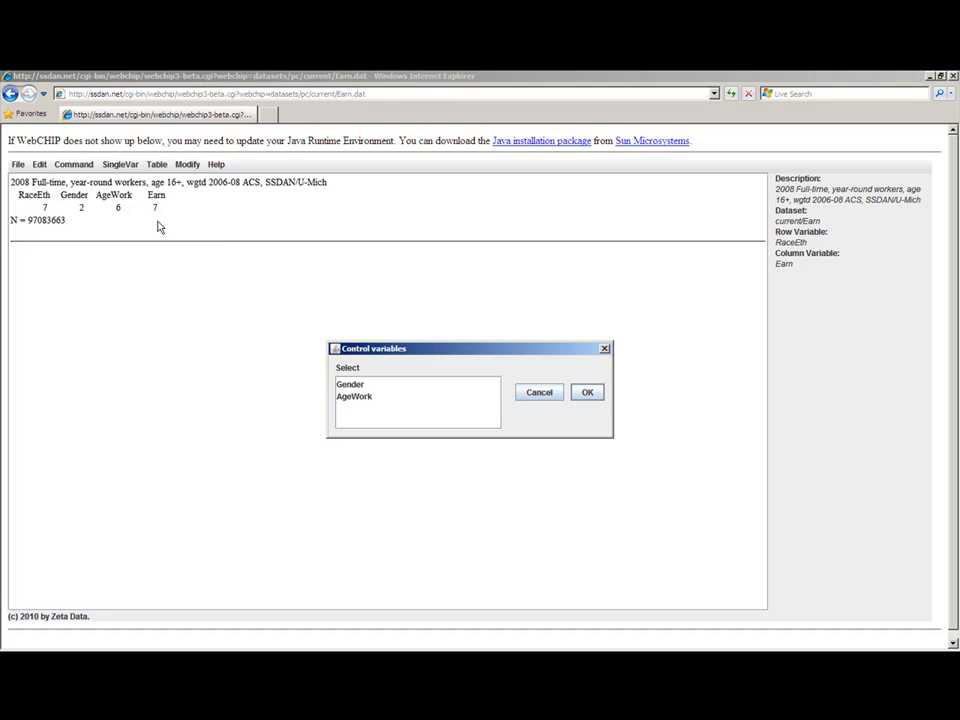
pyautogui.click(364, 388)
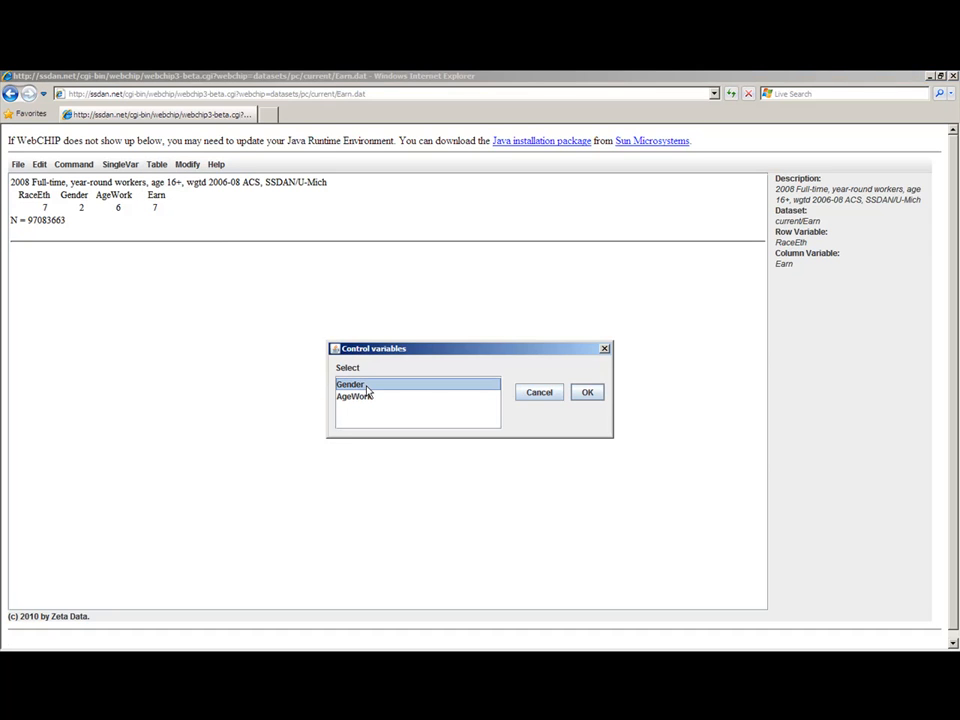
pyautogui.click(586, 393)
pyautogui.click(162, 166)
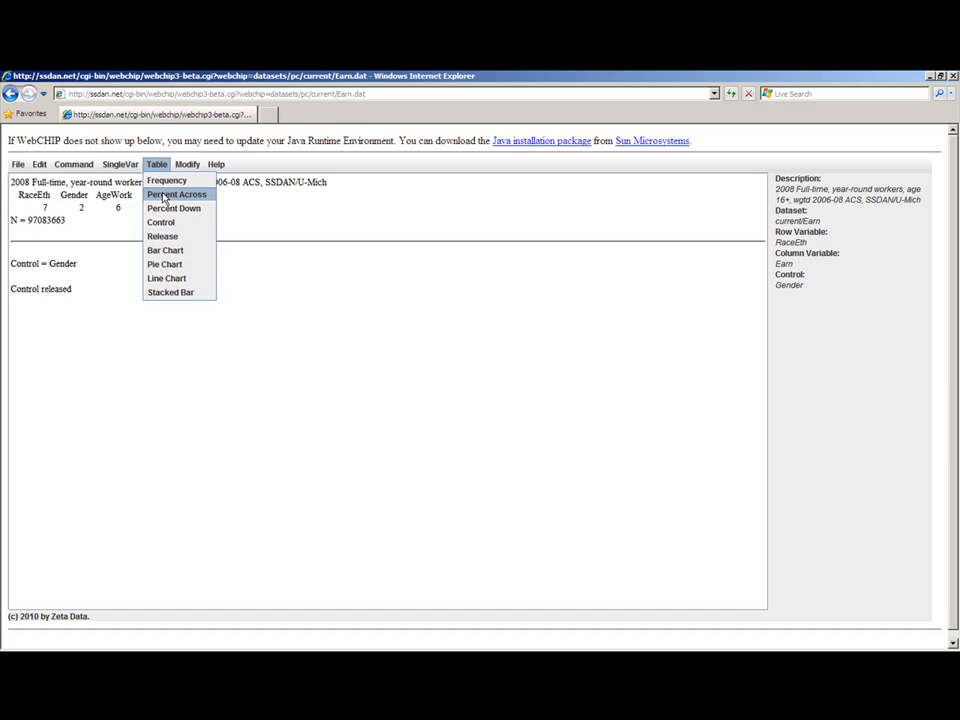
pyautogui.click(164, 199)
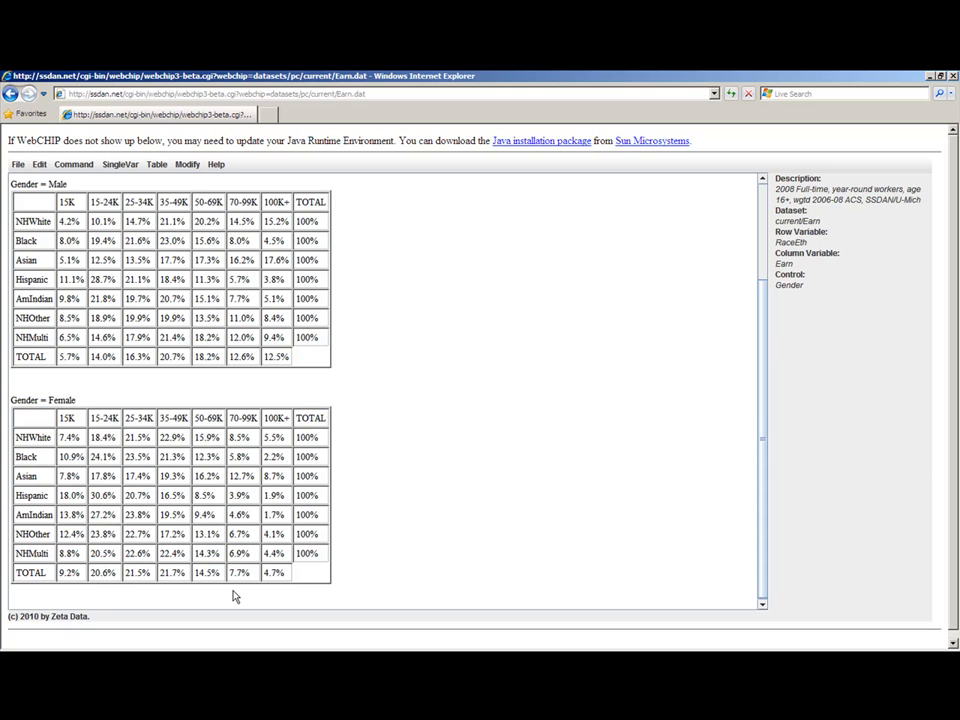
# Clear the gender-controlled tables and the control notes from the output area
pyautogui.moveTo(233, 597); pyautogui.dragTo(13, 187)
pyautogui.press('Delete')
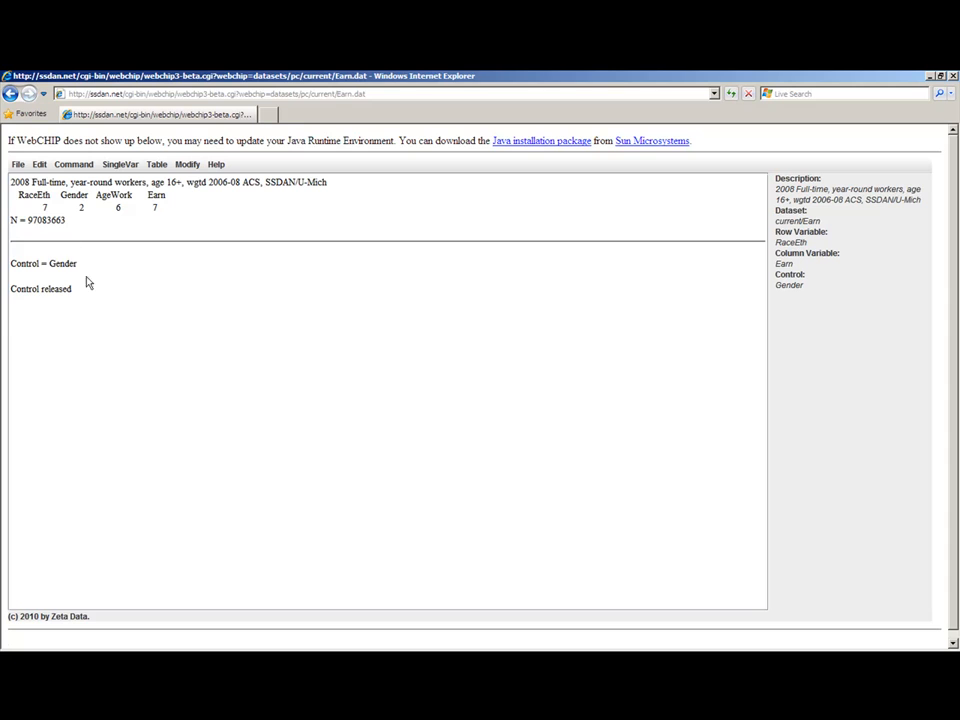
pyautogui.moveTo(53, 323); pyautogui.dragTo(15, 250)
pyautogui.press('Delete')
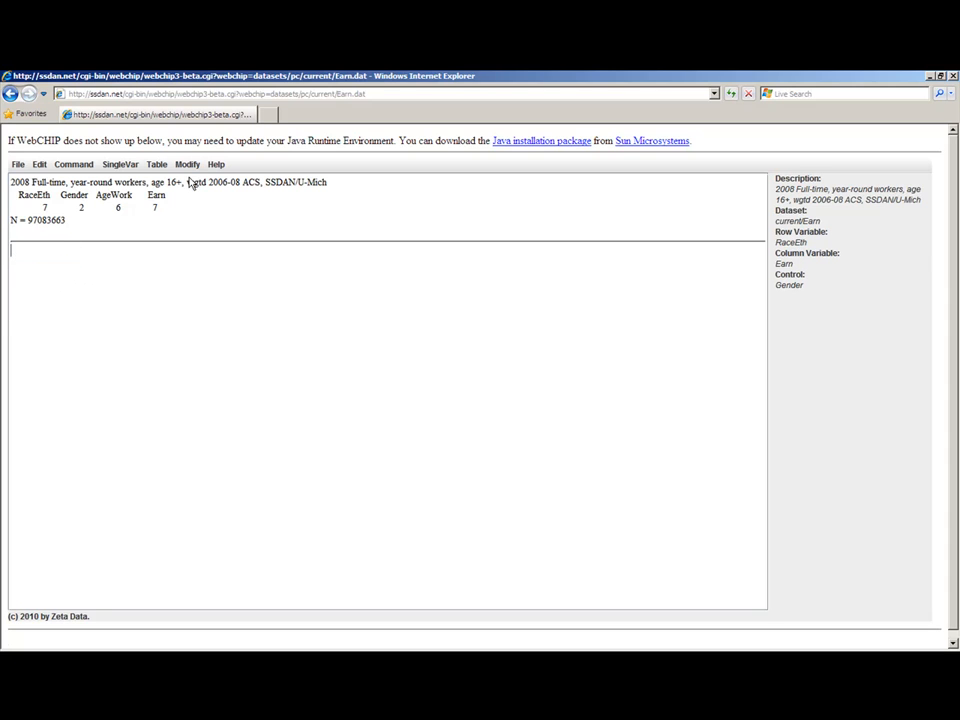
# Release the Gender control variable from the RaceEth by Earn crosstab
pyautogui.click(157, 166)
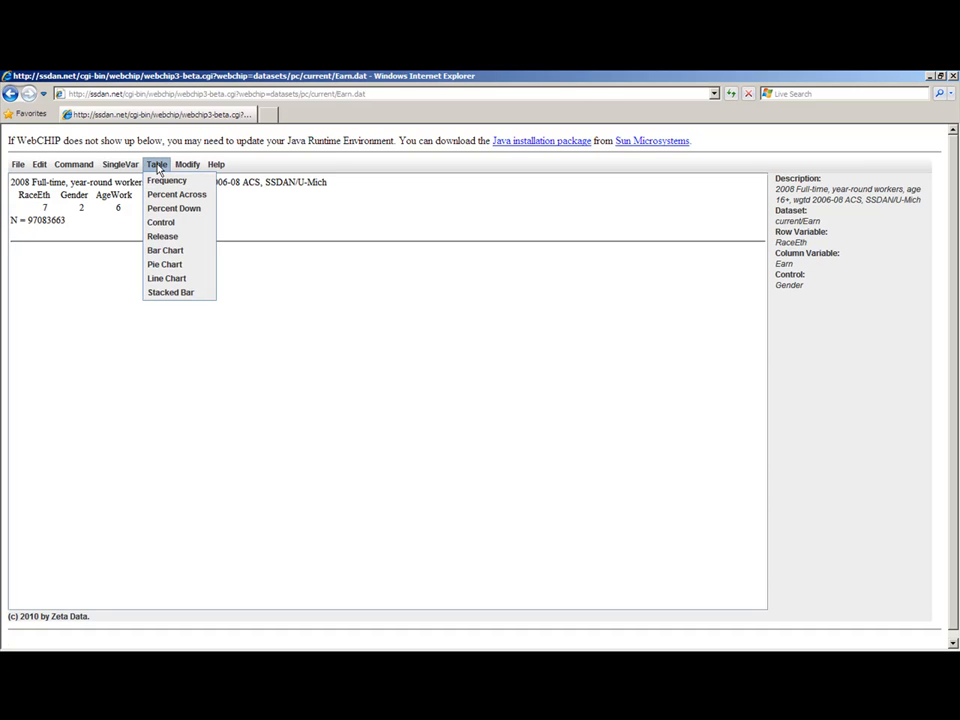
pyautogui.click(162, 237)
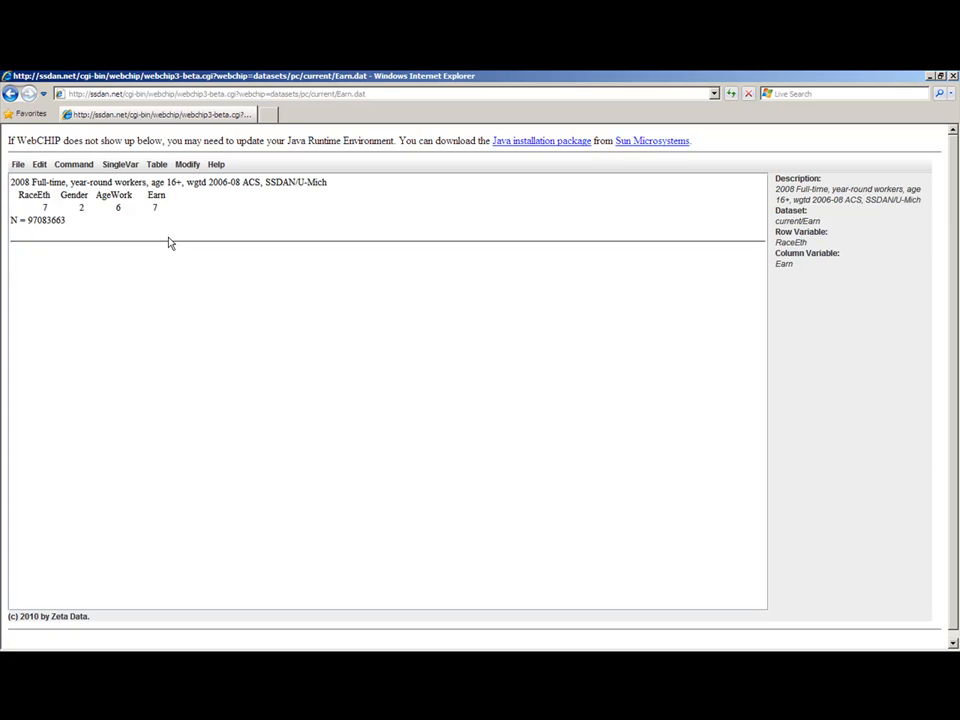
# Display the RaceEth by Earn crosstab as a bar chart, view it maximized, and close the chart
pyautogui.click(158, 166)
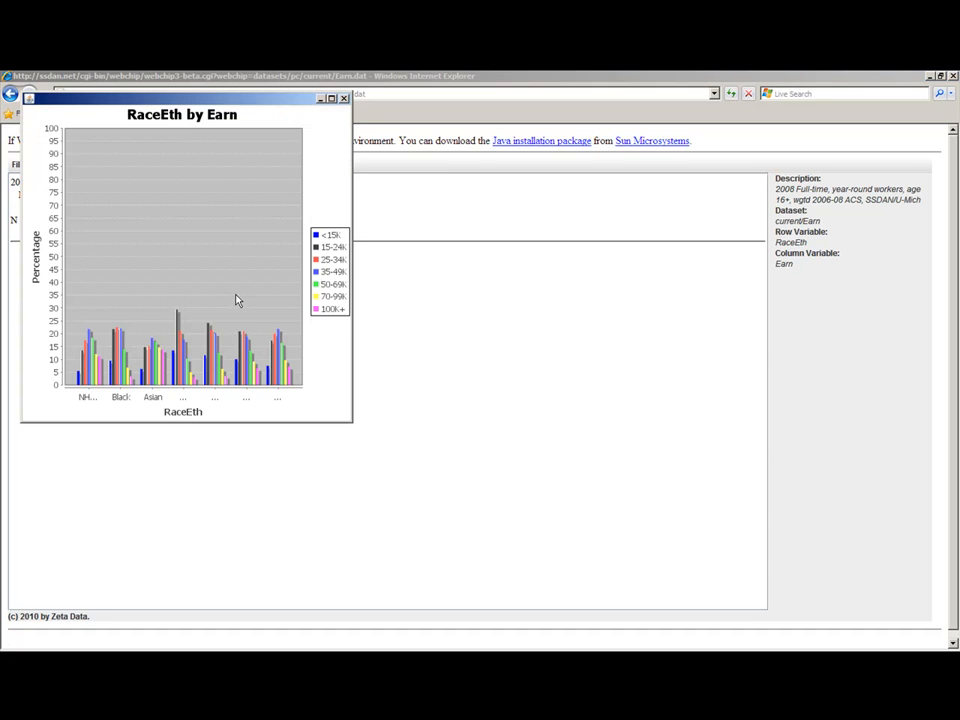
pyautogui.click(331, 98)
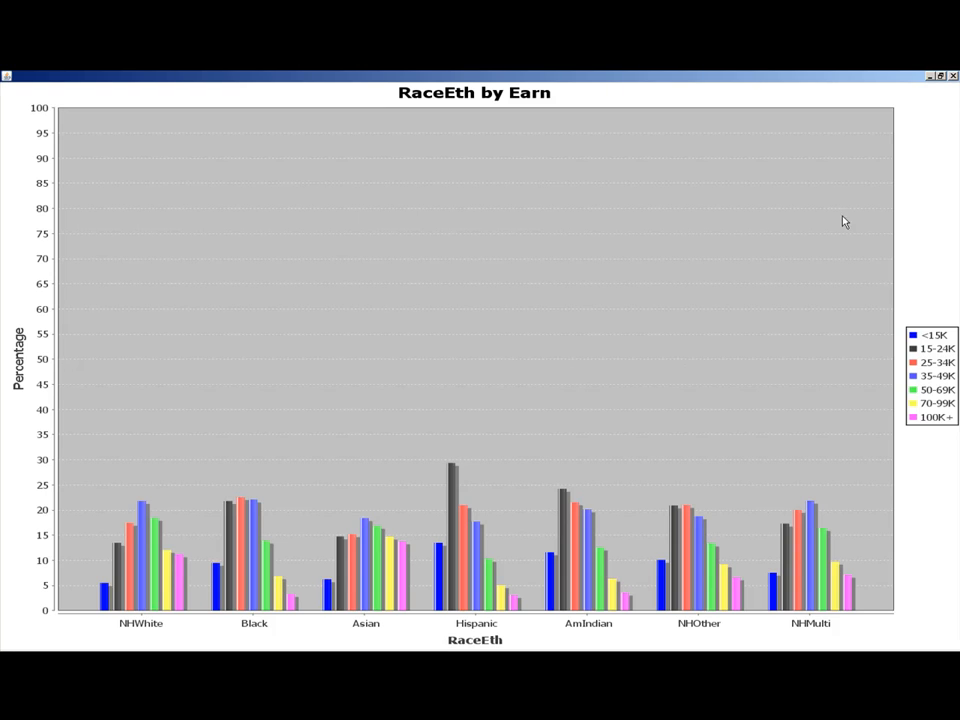
pyautogui.click(953, 77)
# Generate pie charts of Earn for each RaceEth category and spread the NHMulti, NHOther and AmIndian charts out beside the Hispanic one
pyautogui.click(156, 165)
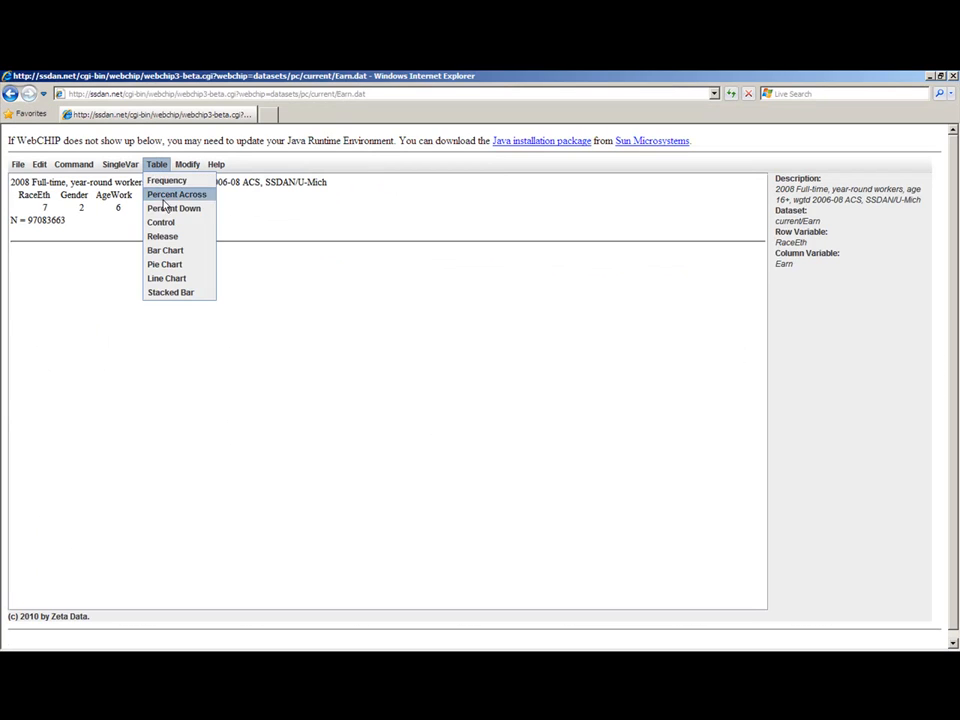
pyautogui.click(166, 265)
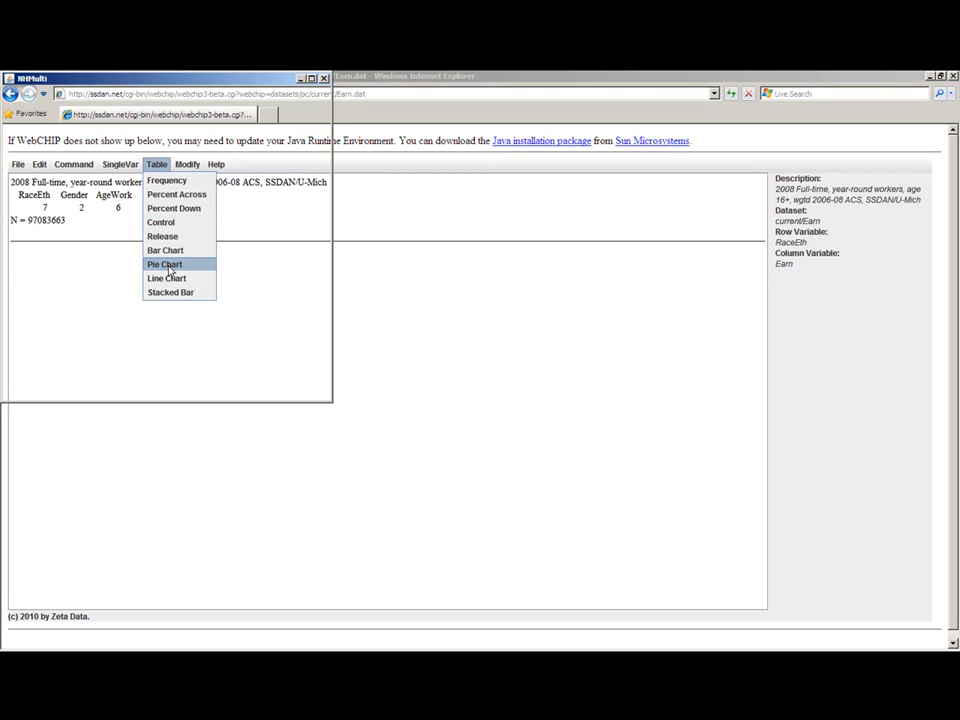
pyautogui.moveTo(157, 83)
pyautogui.mouseDown()
pyautogui.moveTo(549, 83)
pyautogui.moveTo(493, 86)
pyautogui.mouseUp()
pyautogui.moveTo(161, 84); pyautogui.dragTo(158, 406)
pyautogui.click(187, 76)
pyautogui.moveTo(187, 76); pyautogui.dragTo(553, 405)
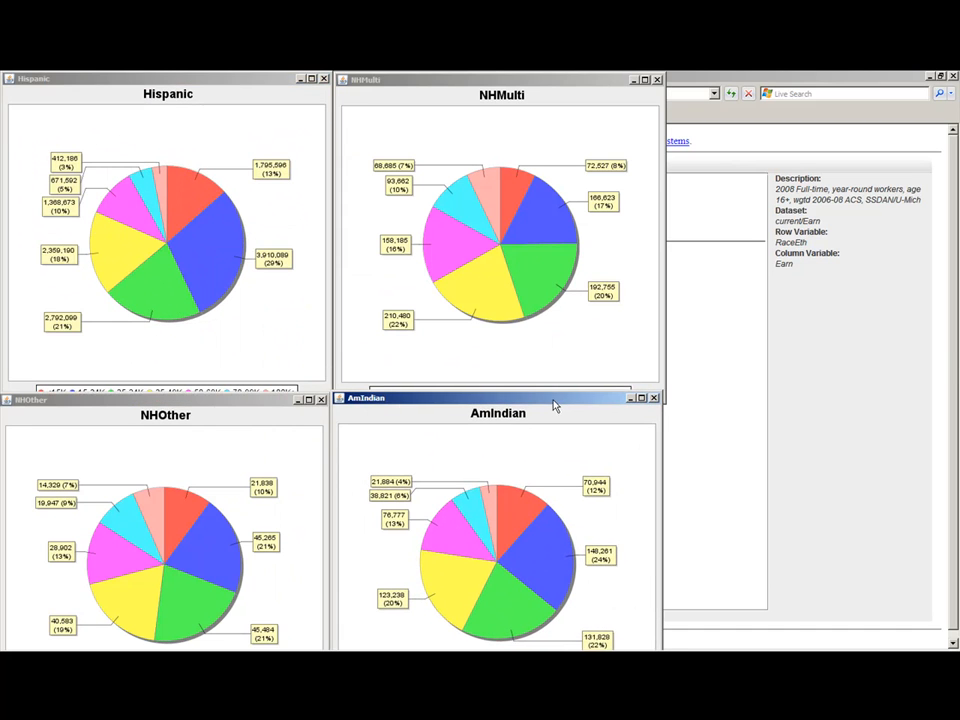
# Close all the pie chart windows for the RaceEth categories
pyautogui.click(321, 400)
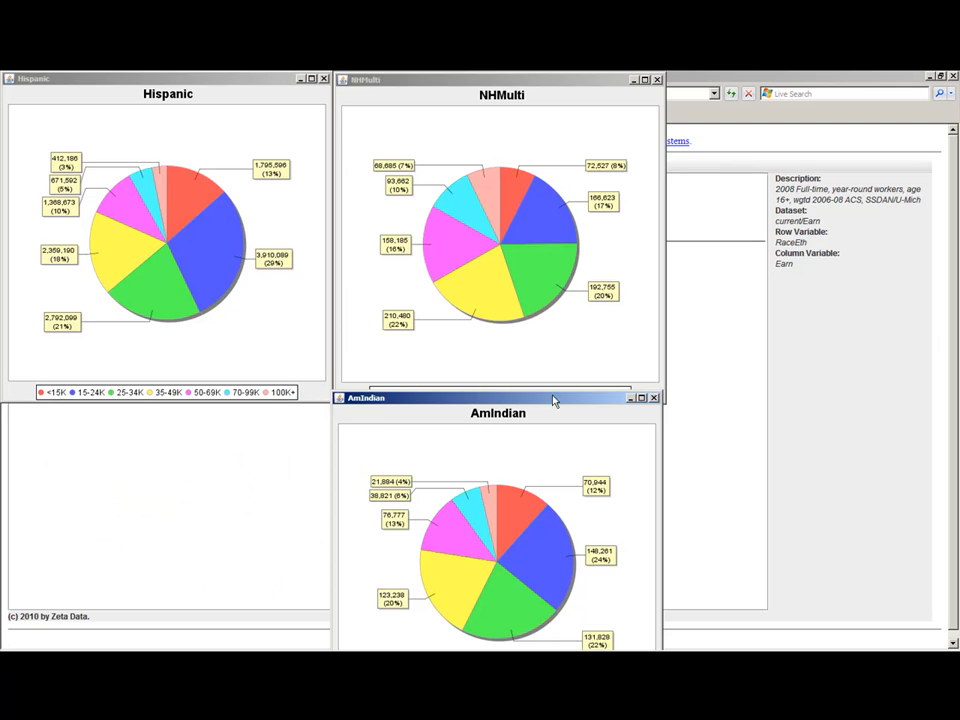
pyautogui.click(654, 398)
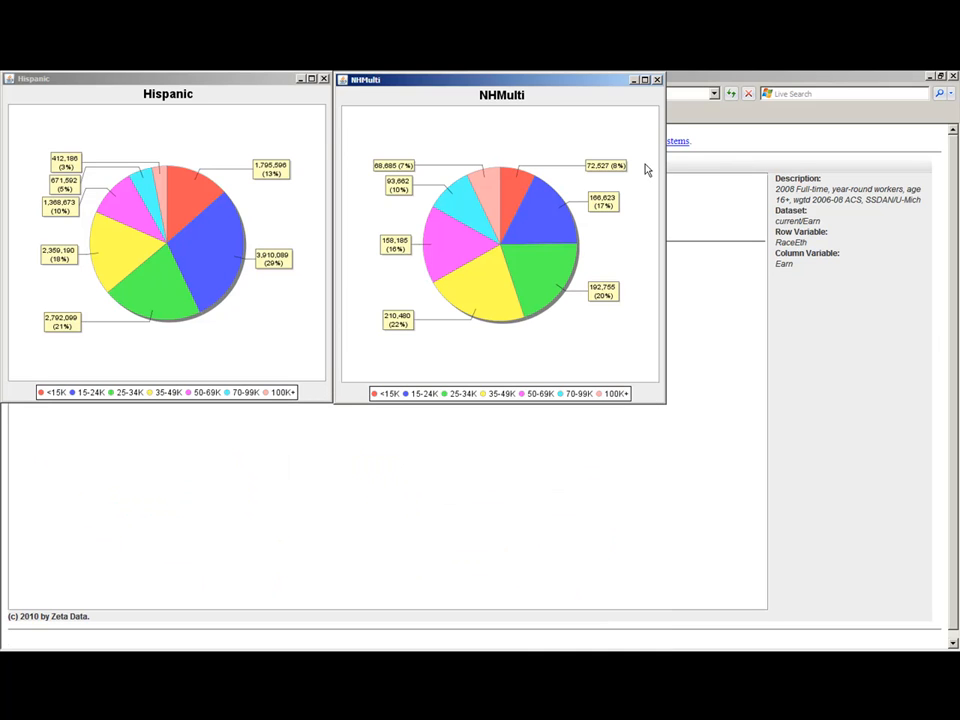
pyautogui.click(657, 79)
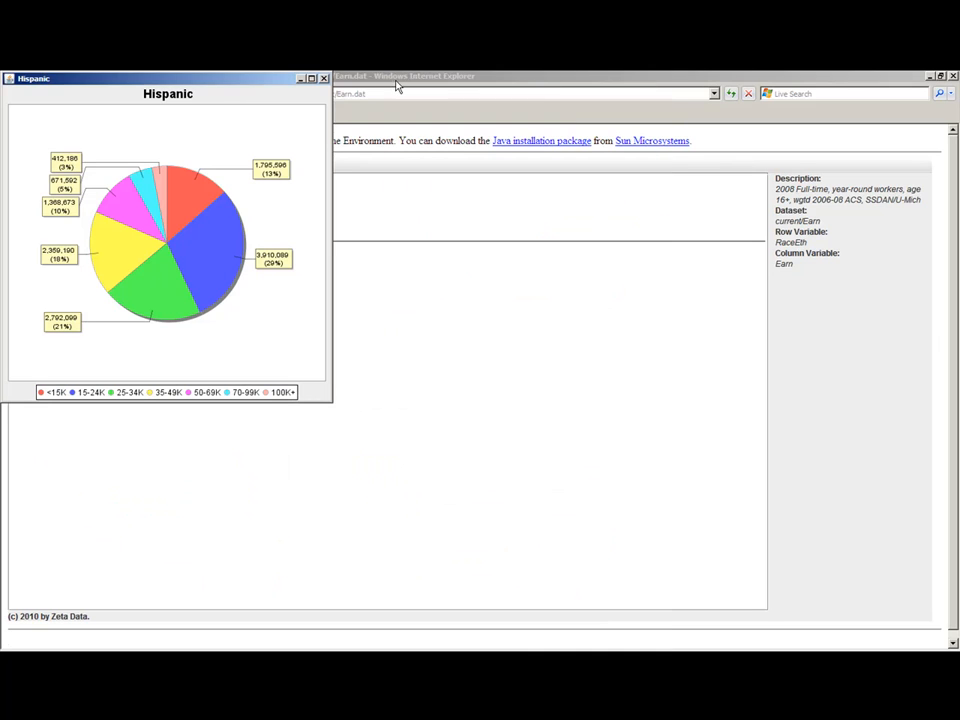
pyautogui.click(323, 78)
pyautogui.click(324, 78)
pyautogui.click(324, 78)
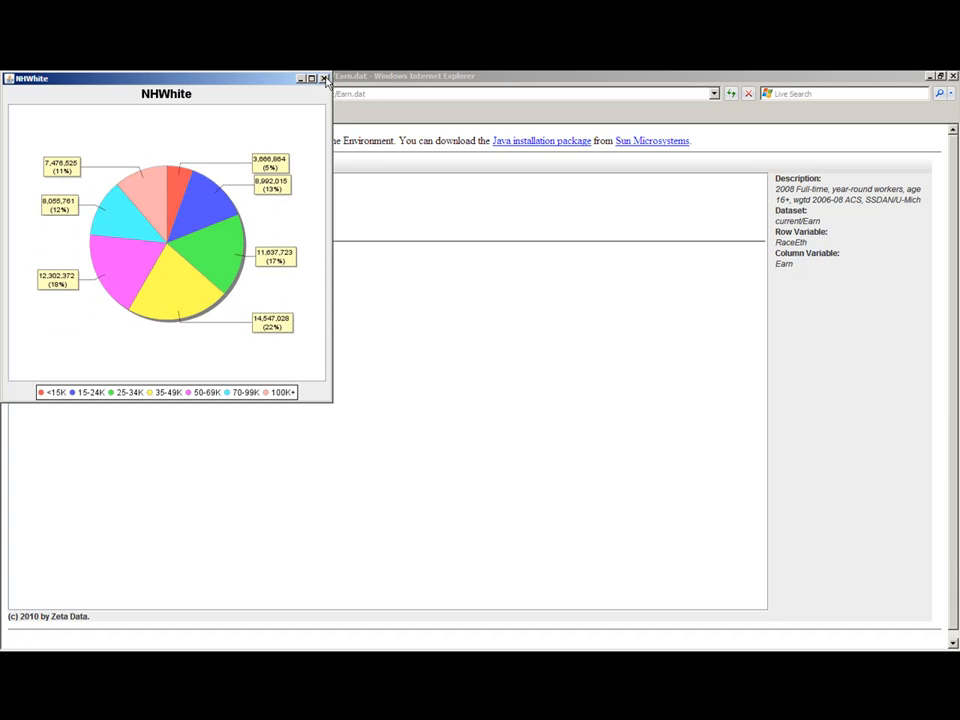
pyautogui.click(324, 78)
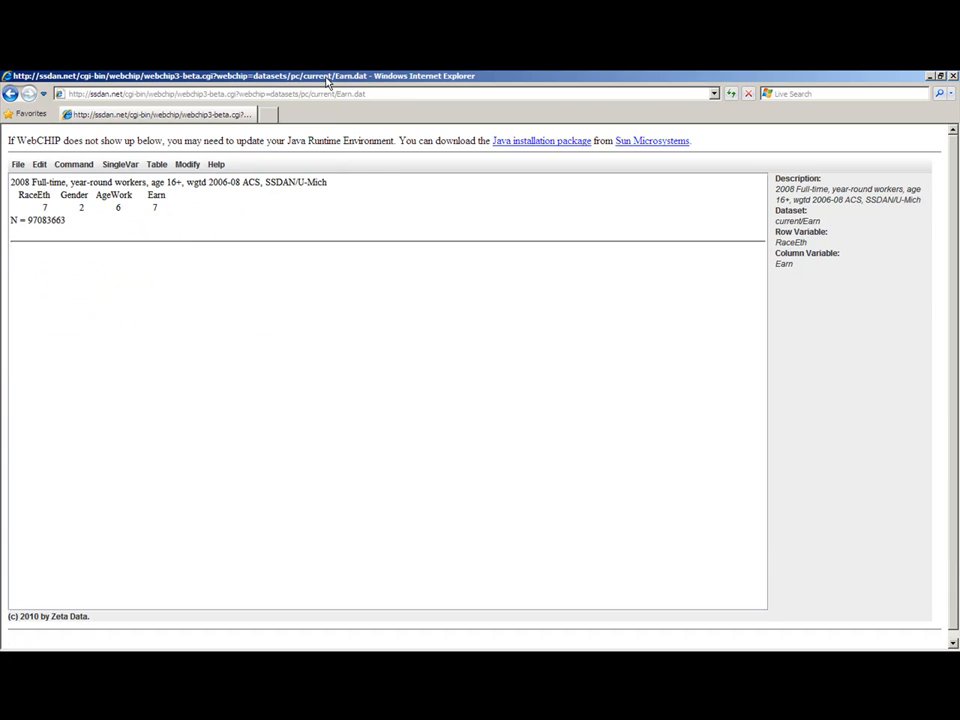
# Display the RaceEth by Earn crosstab as a line chart, then close the chart
pyautogui.click(157, 165)
pyautogui.click(180, 279)
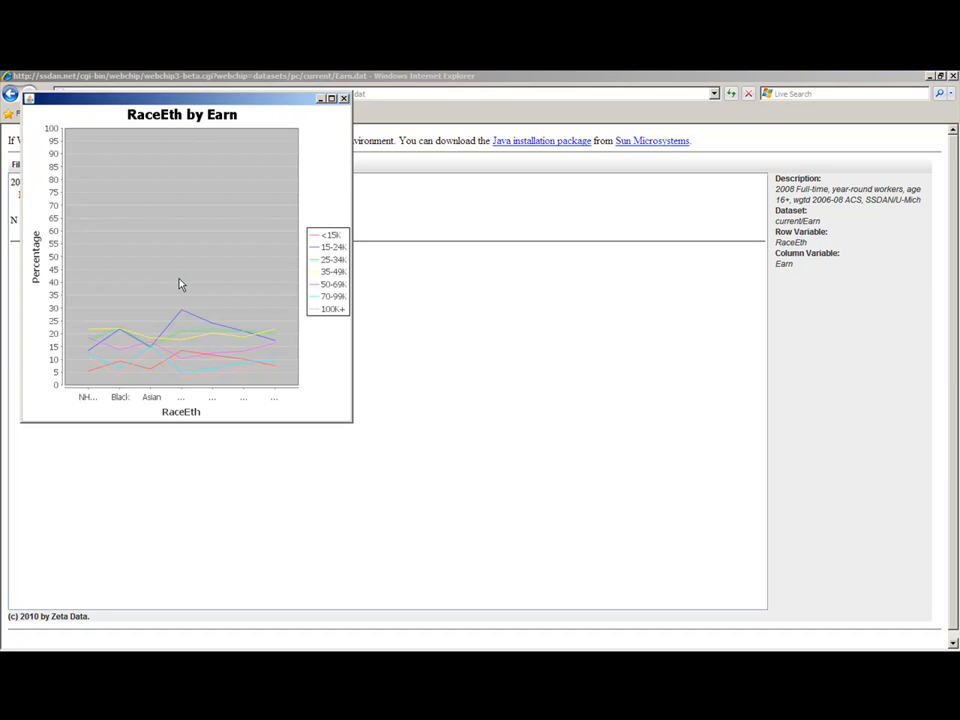
pyautogui.click(344, 98)
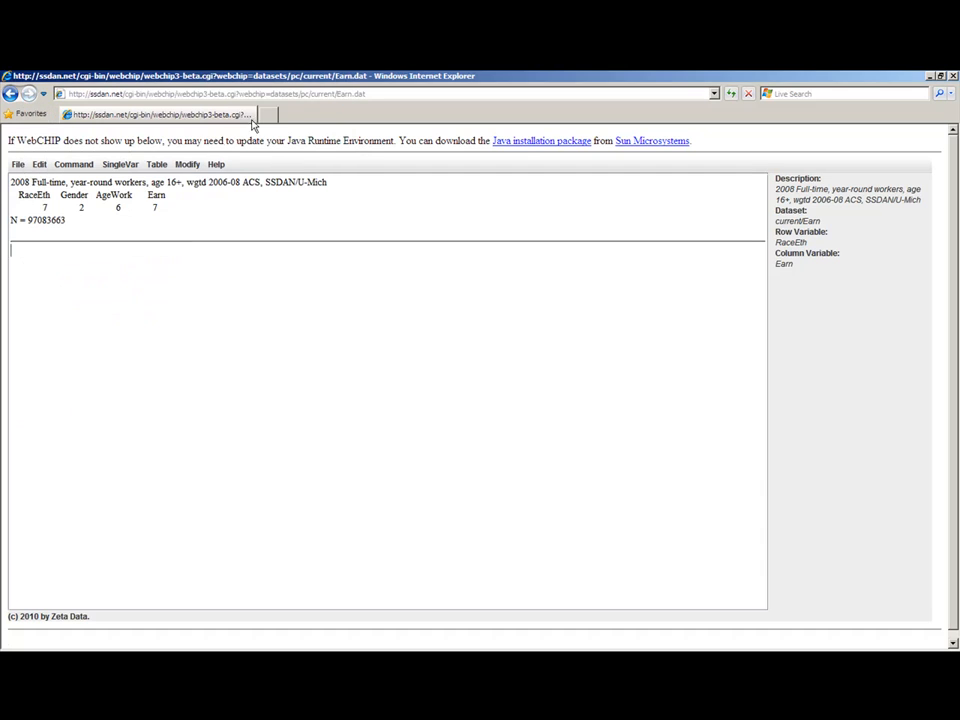
# Display the RaceEth by Earn crosstab as a stacked bar chart, view it maximized, and close it
pyautogui.click(160, 166)
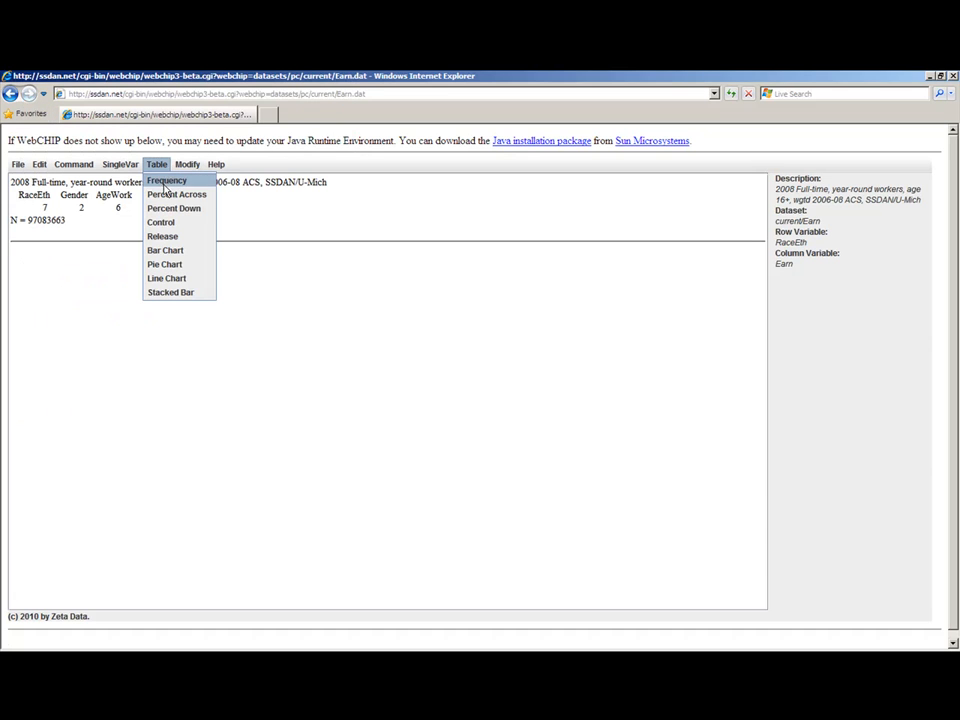
pyautogui.click(171, 293)
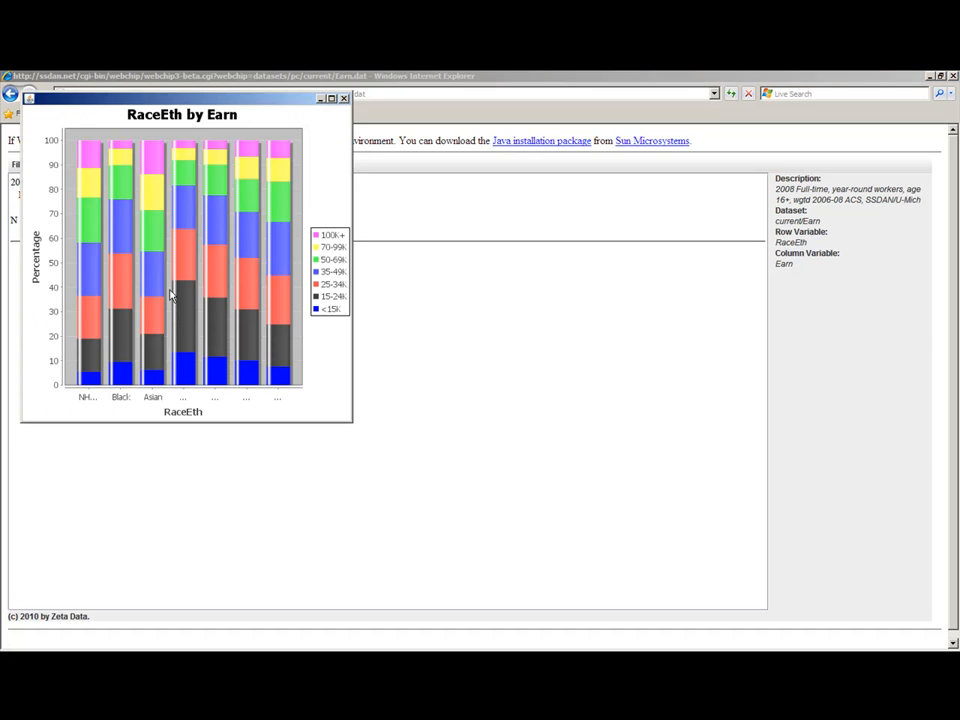
pyautogui.click(331, 98)
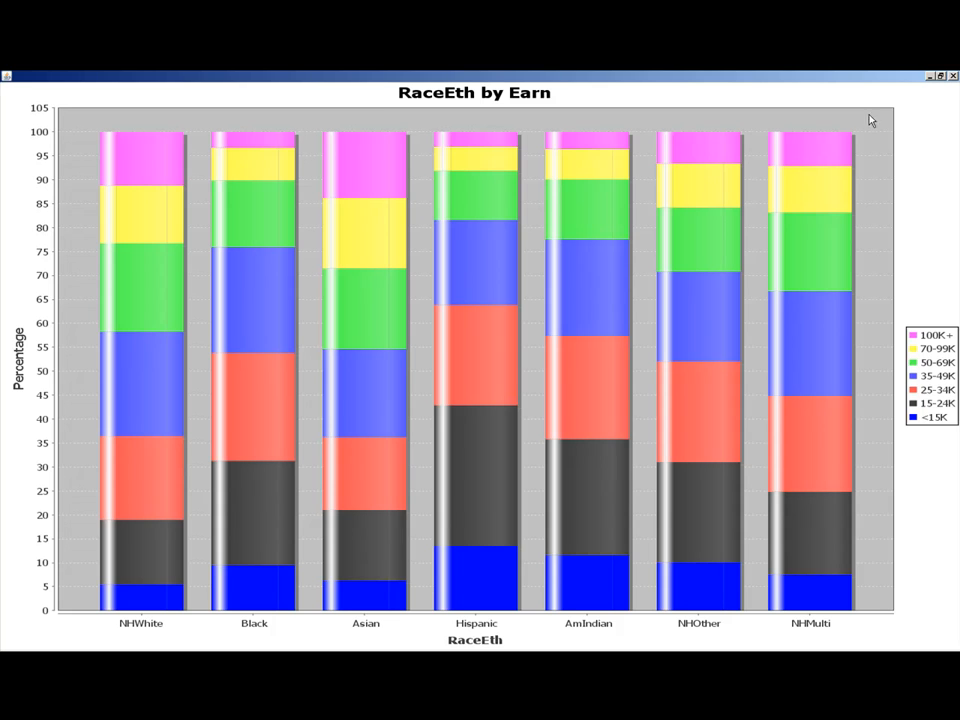
pyautogui.click(953, 77)
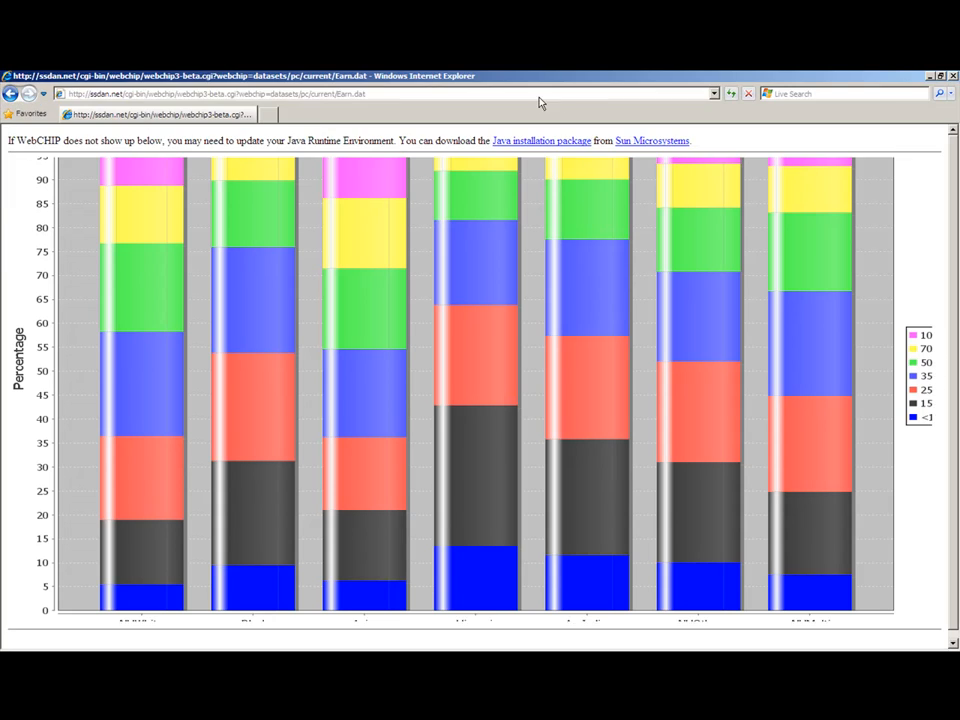
# Examine the variables offered by the Omit and Combine commands, cancelling each without choosing one
pyautogui.click(187, 165)
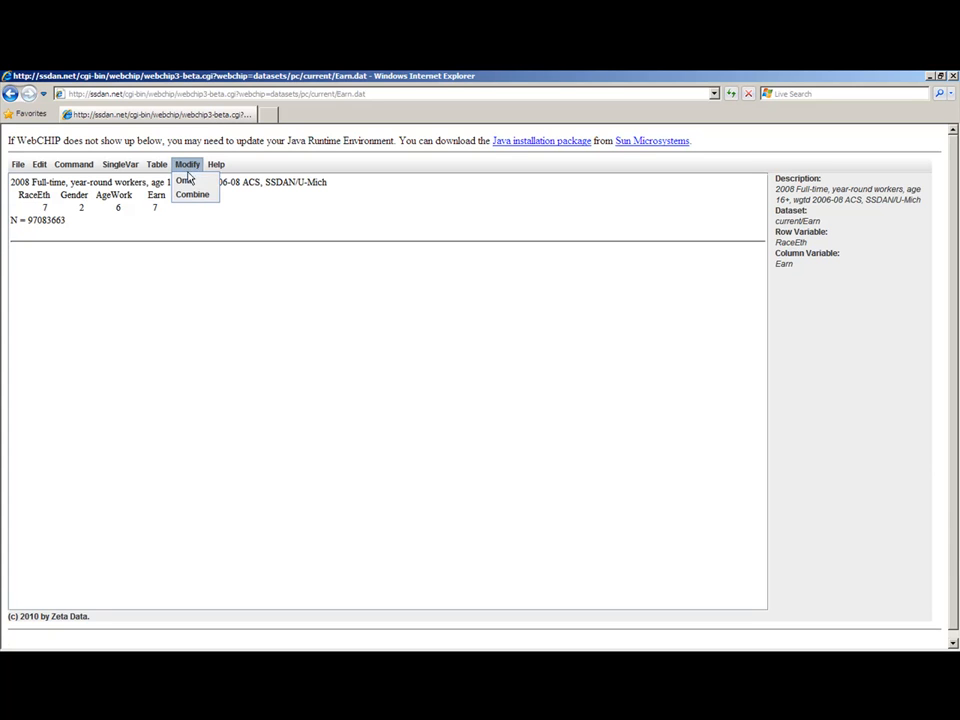
pyautogui.click(188, 183)
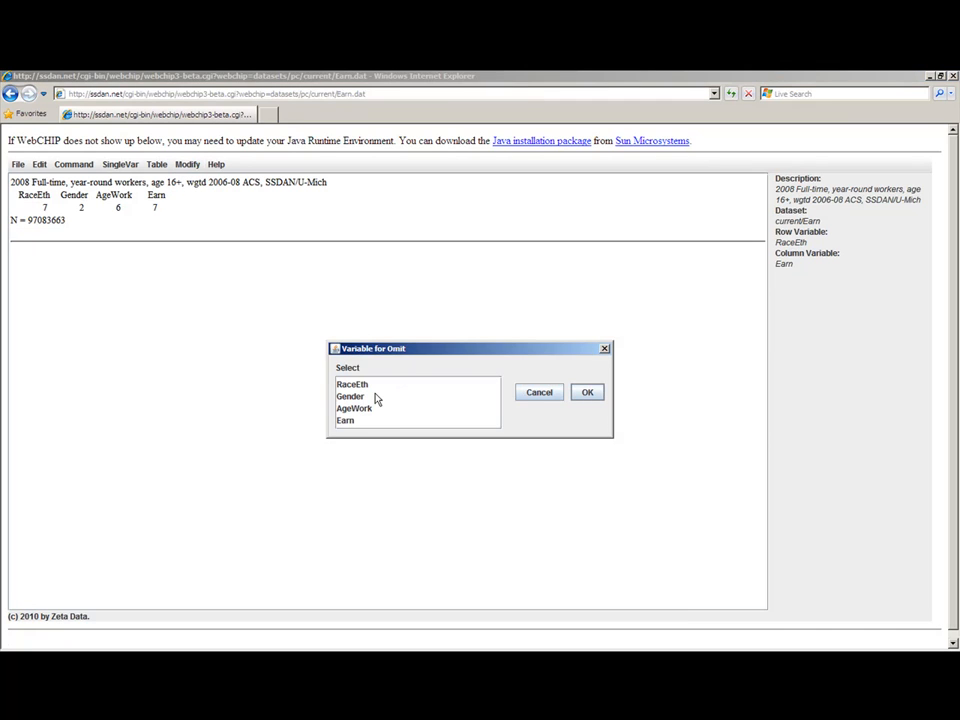
pyautogui.click(534, 396)
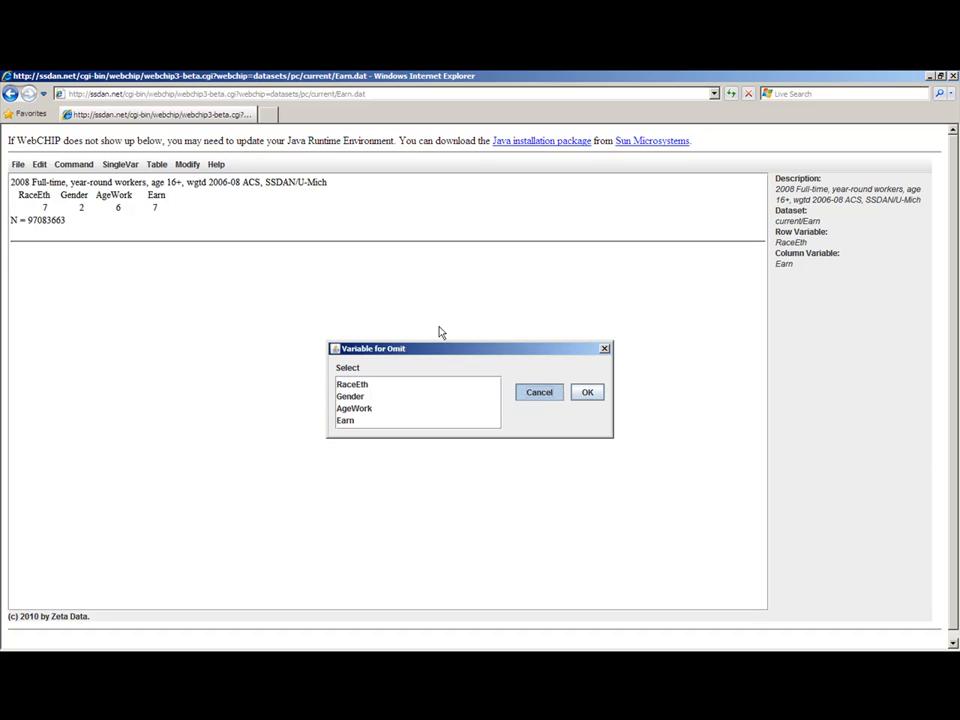
pyautogui.click(192, 166)
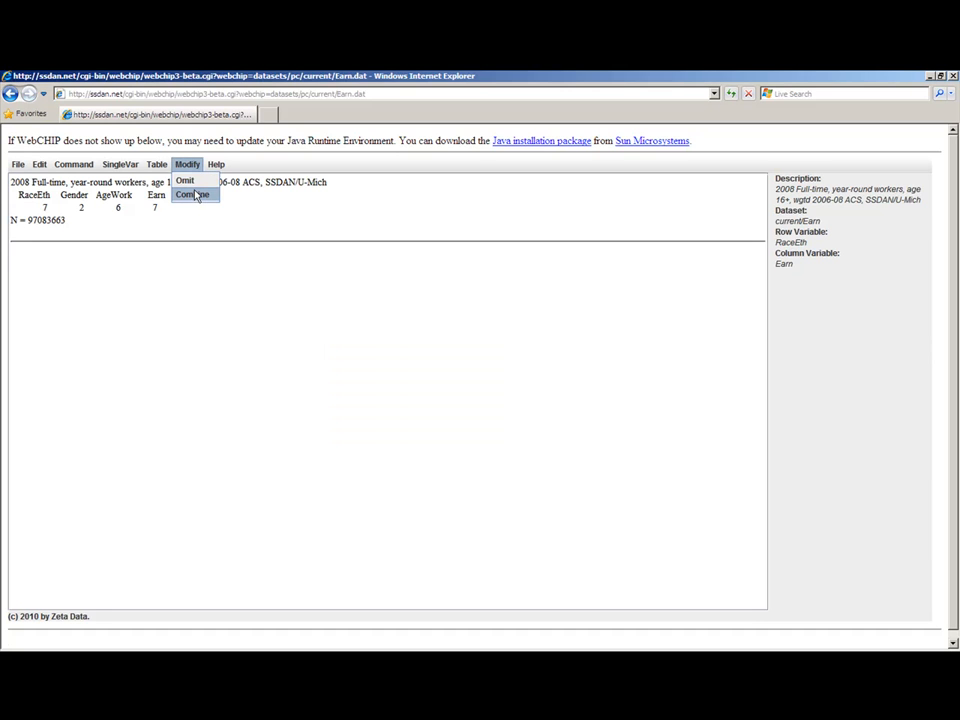
pyautogui.click(196, 195)
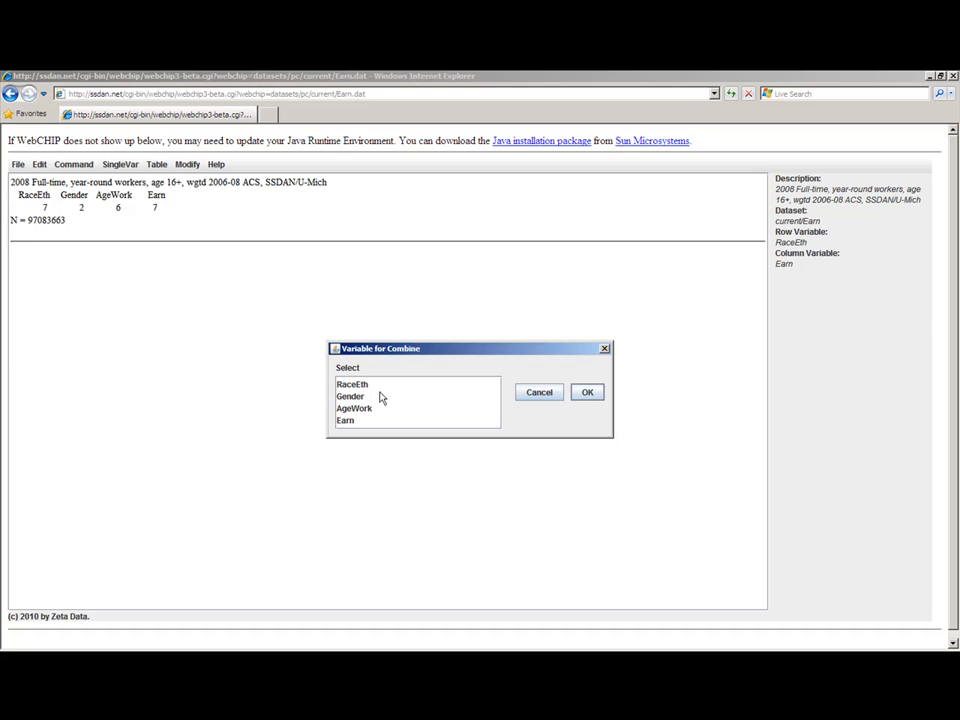
pyautogui.click(537, 396)
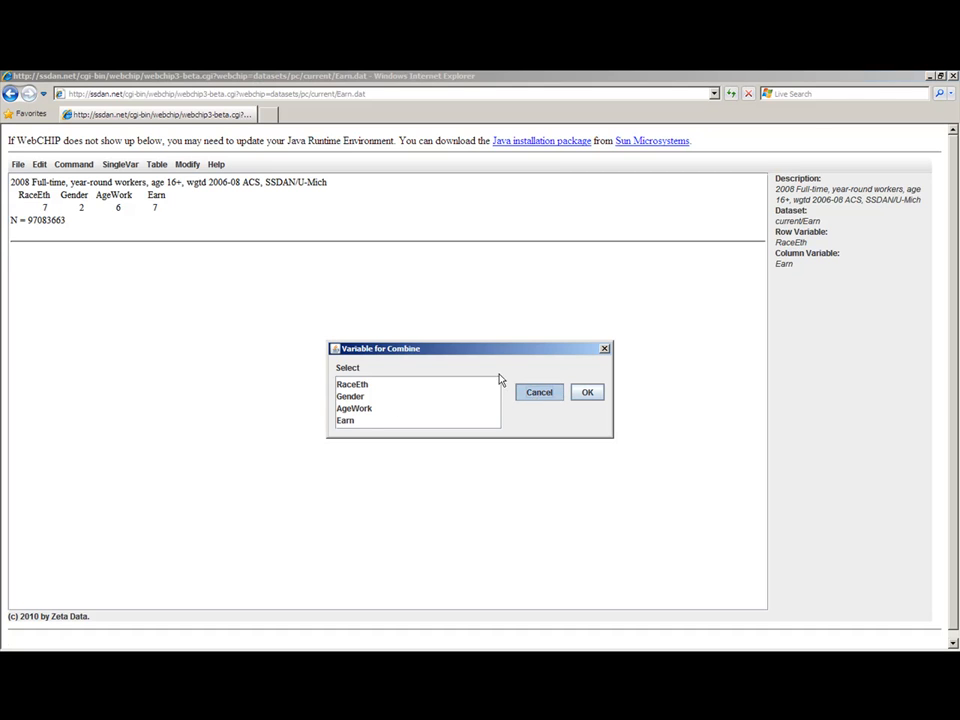
# Omit the 50-69K category from the Earn variable
pyautogui.click(188, 166)
pyautogui.click(188, 179)
pyautogui.click(377, 421)
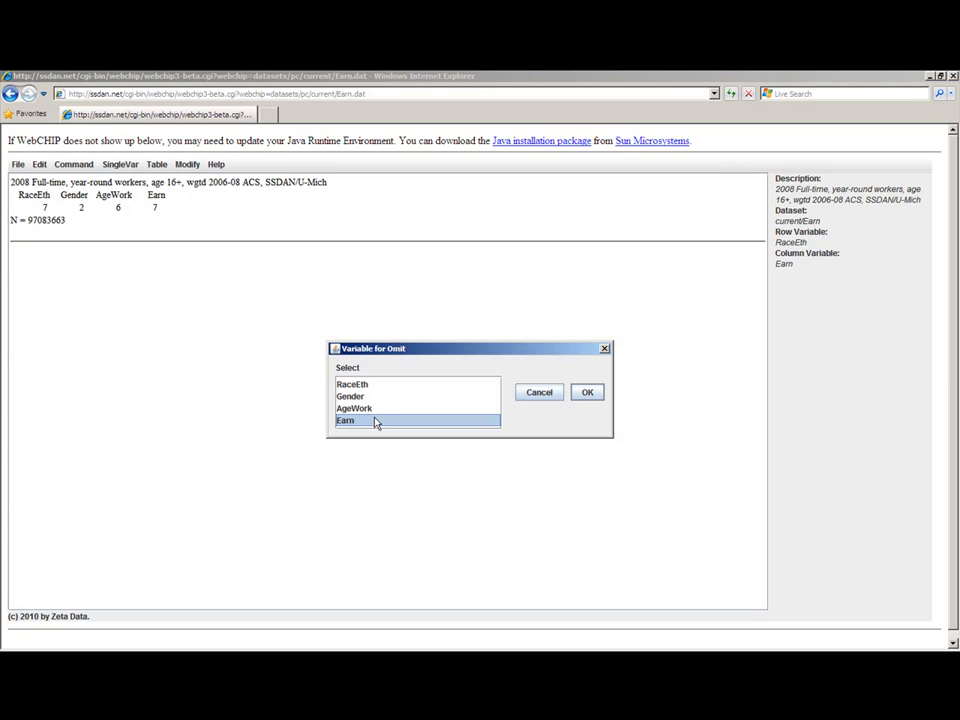
pyautogui.click(588, 393)
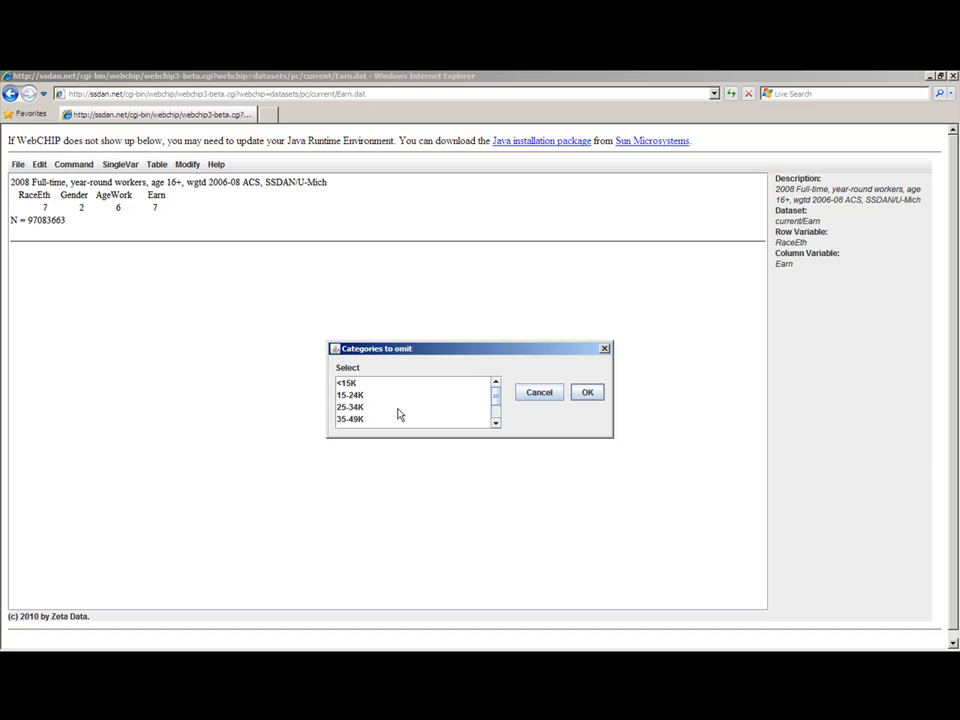
pyautogui.click(495, 423)
pyautogui.click(495, 423)
pyautogui.click(364, 408)
pyautogui.click(578, 396)
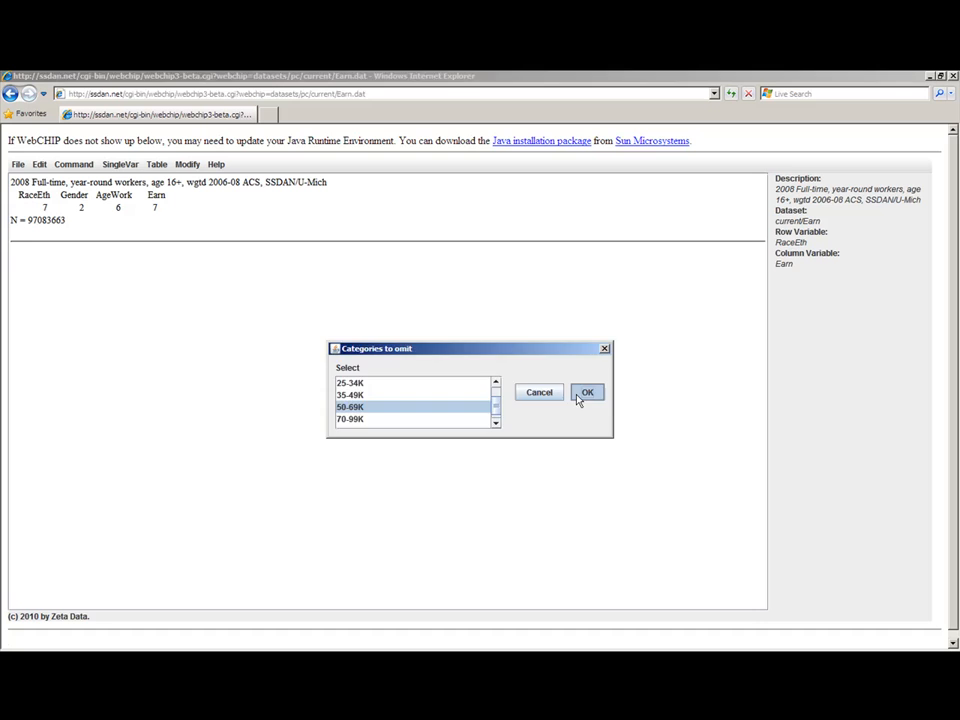
# Show the crosstab without the omitted category as a Percent Across table, then clear the table and its omission note
pyautogui.click(156, 164)
pyautogui.click(190, 195)
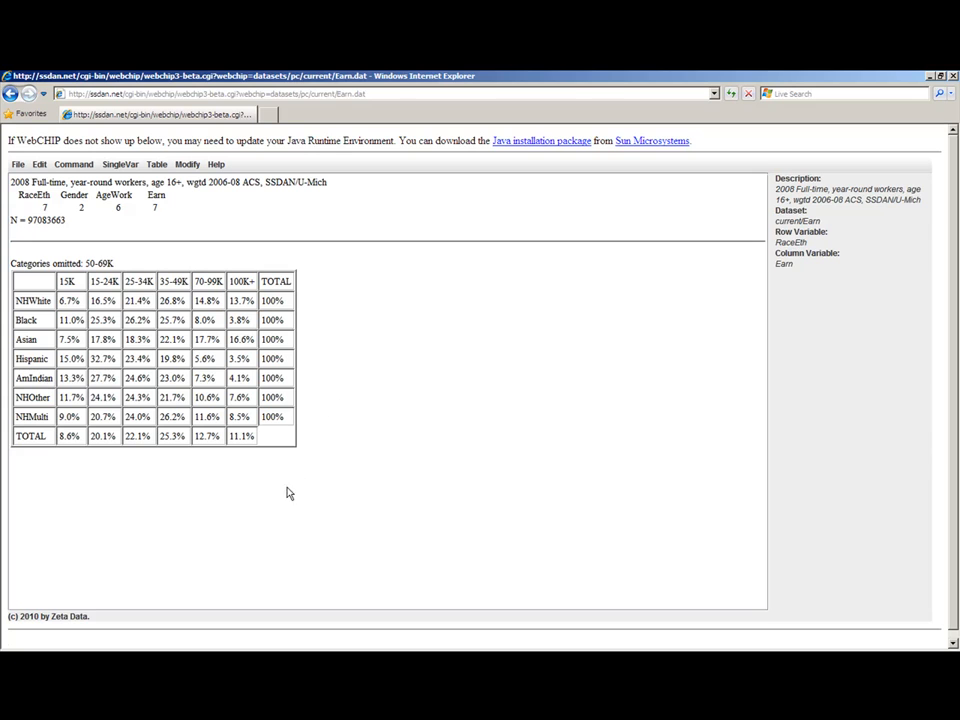
pyautogui.moveTo(265, 490); pyautogui.dragTo(4, 262)
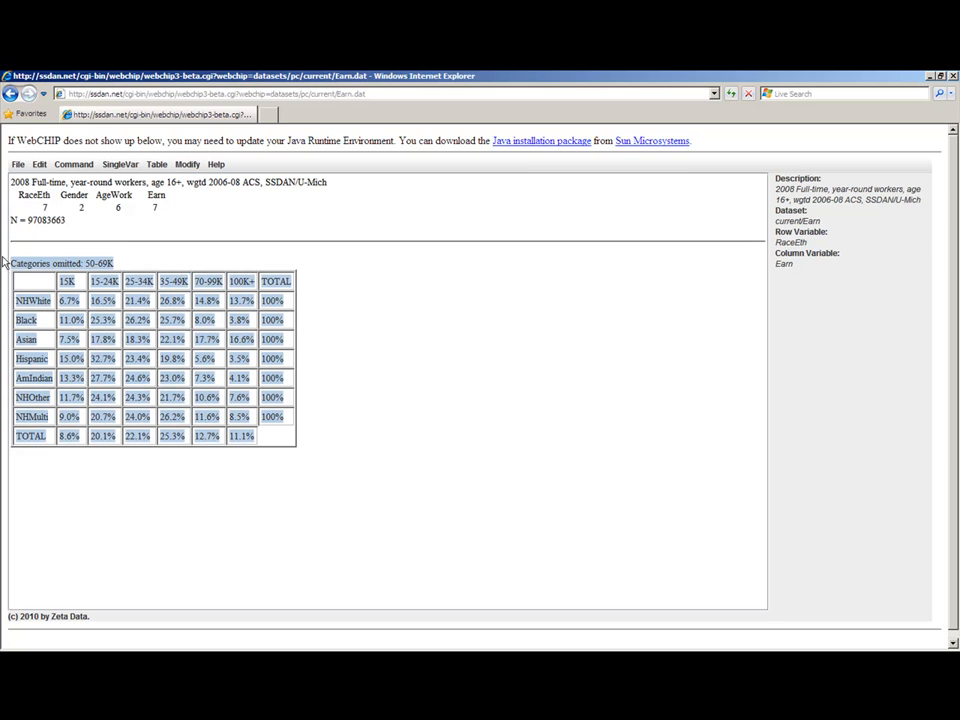
# Combine the <15K and 15-24K categories of the Earn variable into one category labelled 0-24k
pyautogui.click(158, 165)
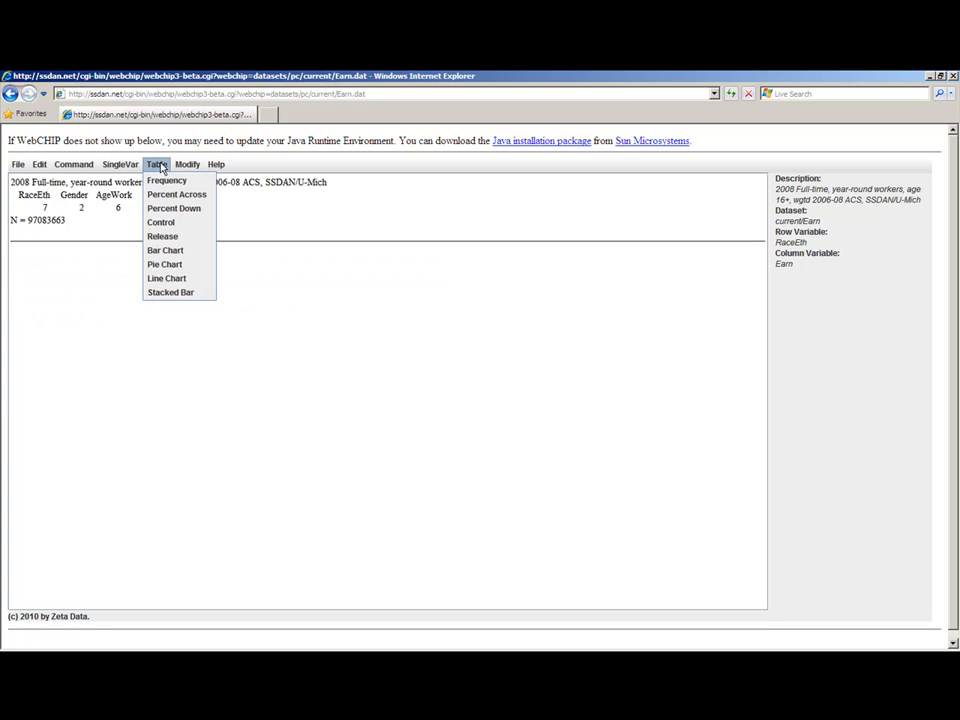
pyautogui.click(199, 196)
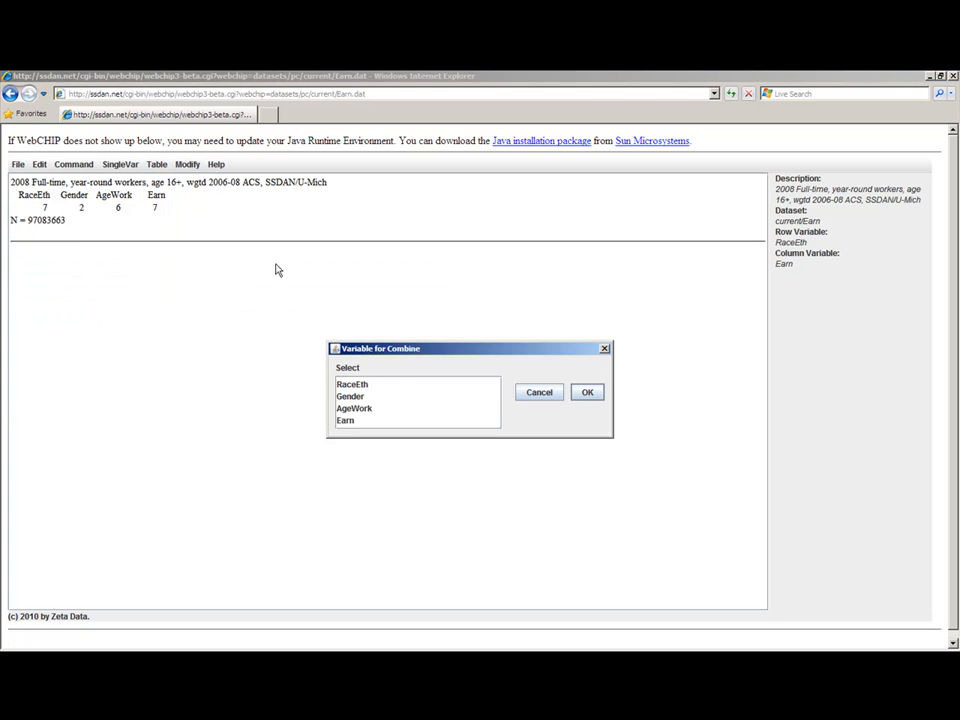
pyautogui.click(396, 421)
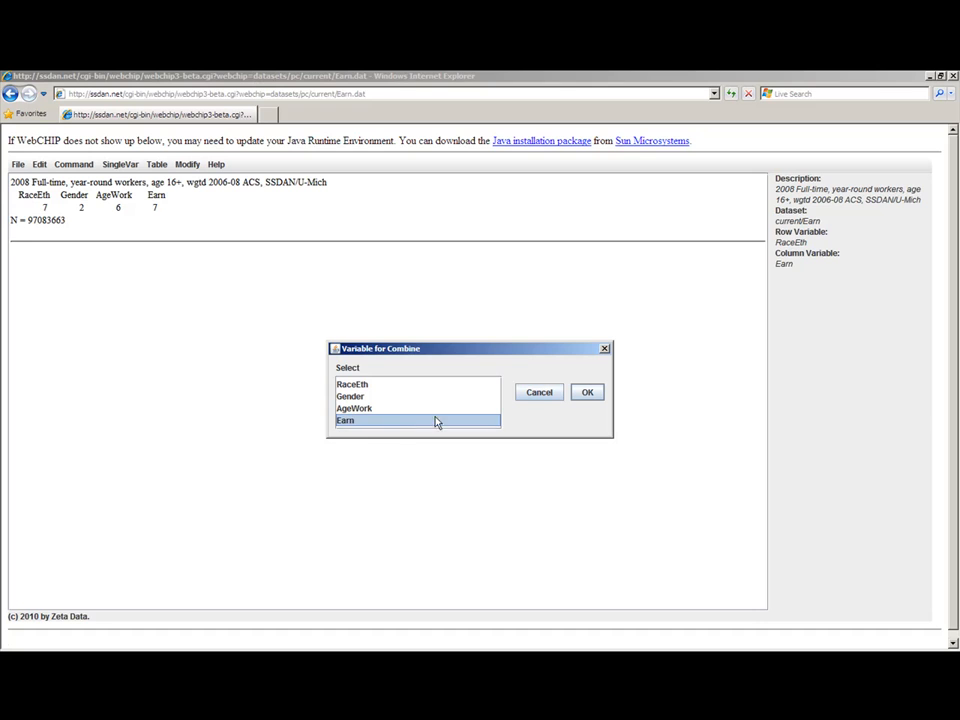
pyautogui.click(598, 394)
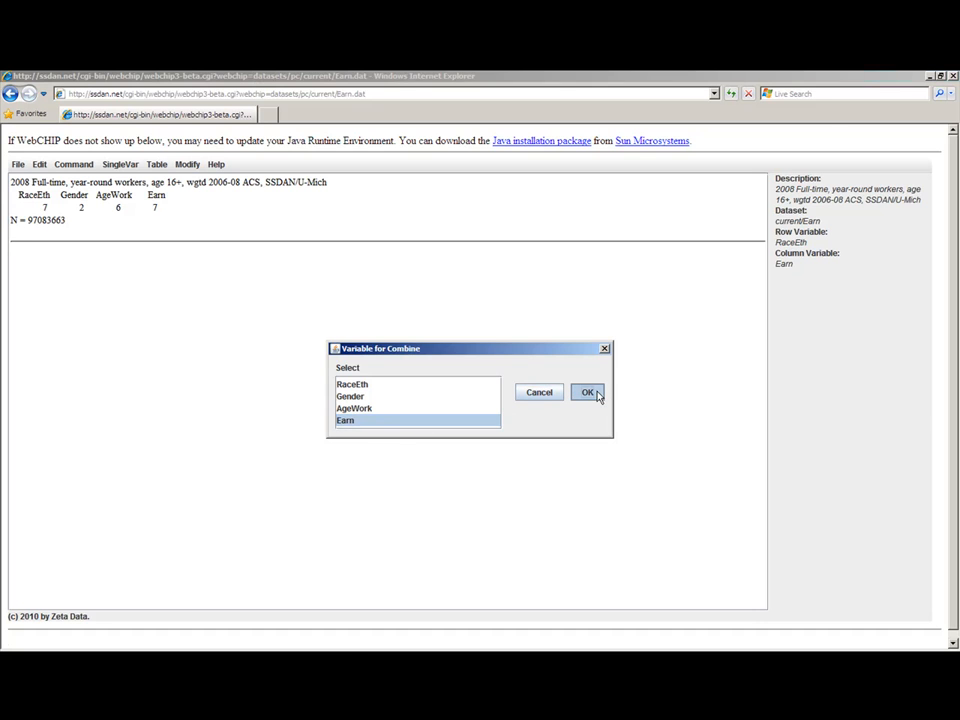
pyautogui.click(364, 385)
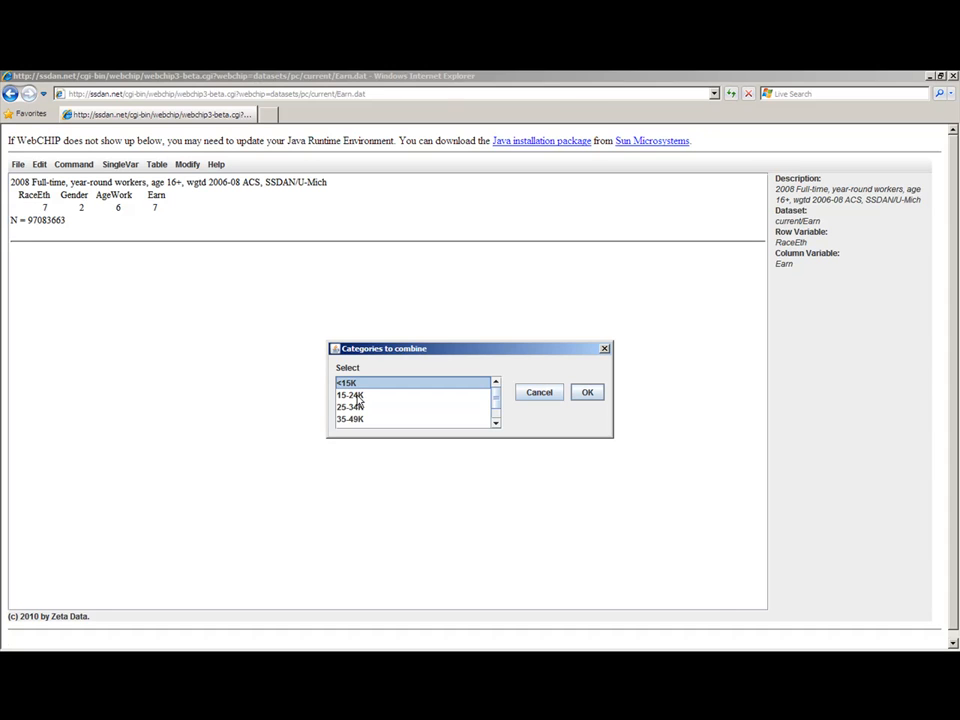
pyautogui.keyDown('ctrl'); pyautogui.click(358, 399); pyautogui.keyUp('ctrl')
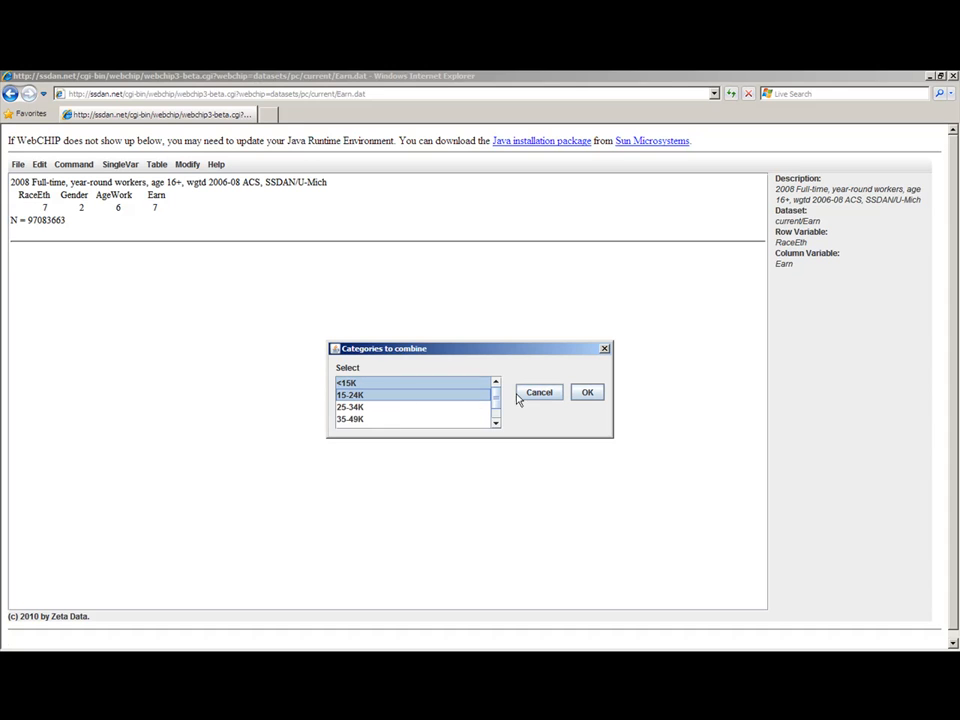
pyautogui.click(589, 397)
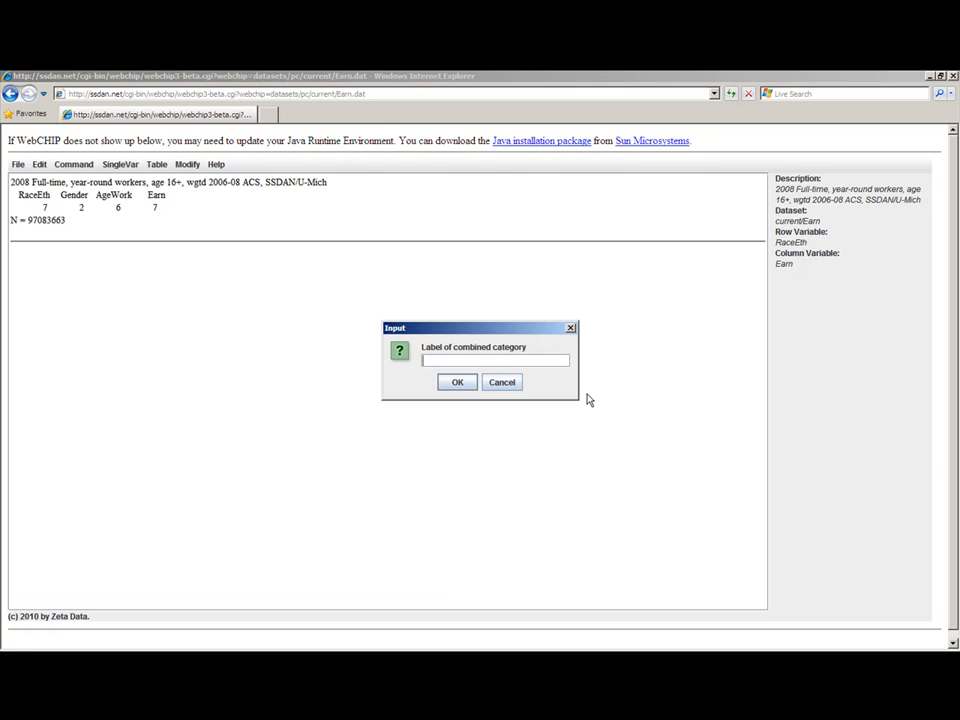
pyautogui.write('0-24K')
pyautogui.press('Return')
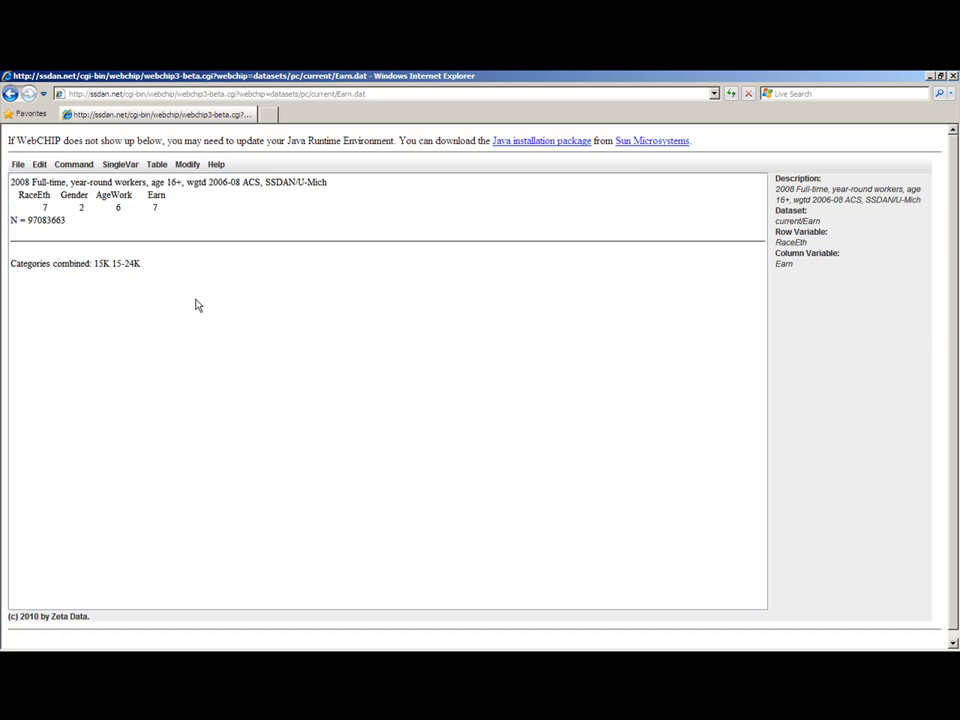
# Generate the Percent Across table for RaceEth by Earn with the combined 0-24k category
pyautogui.click(155, 166)
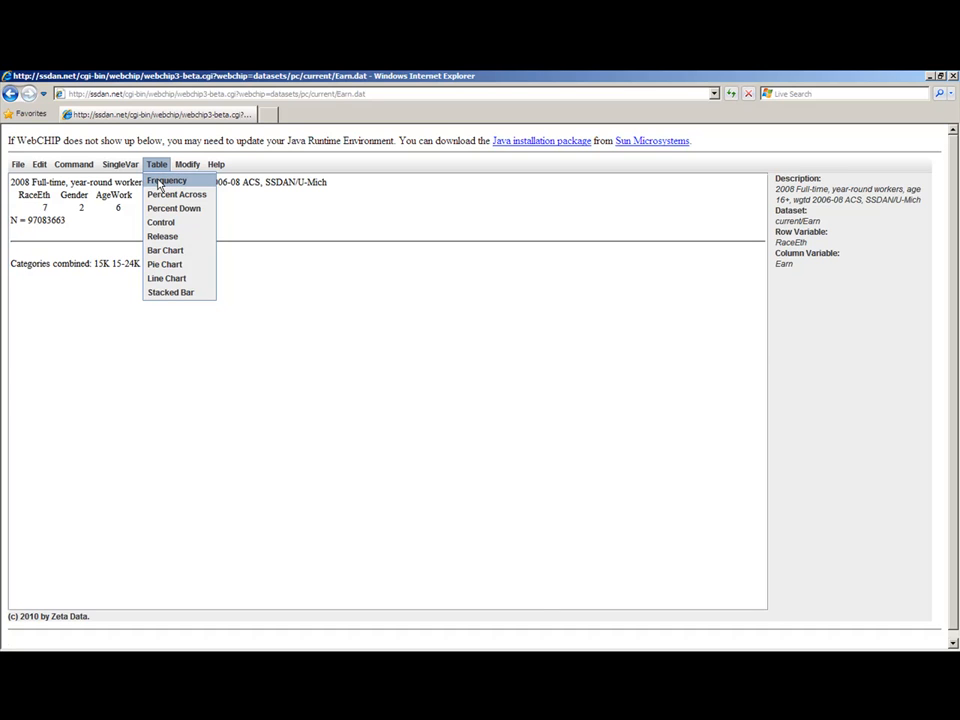
pyautogui.click(159, 197)
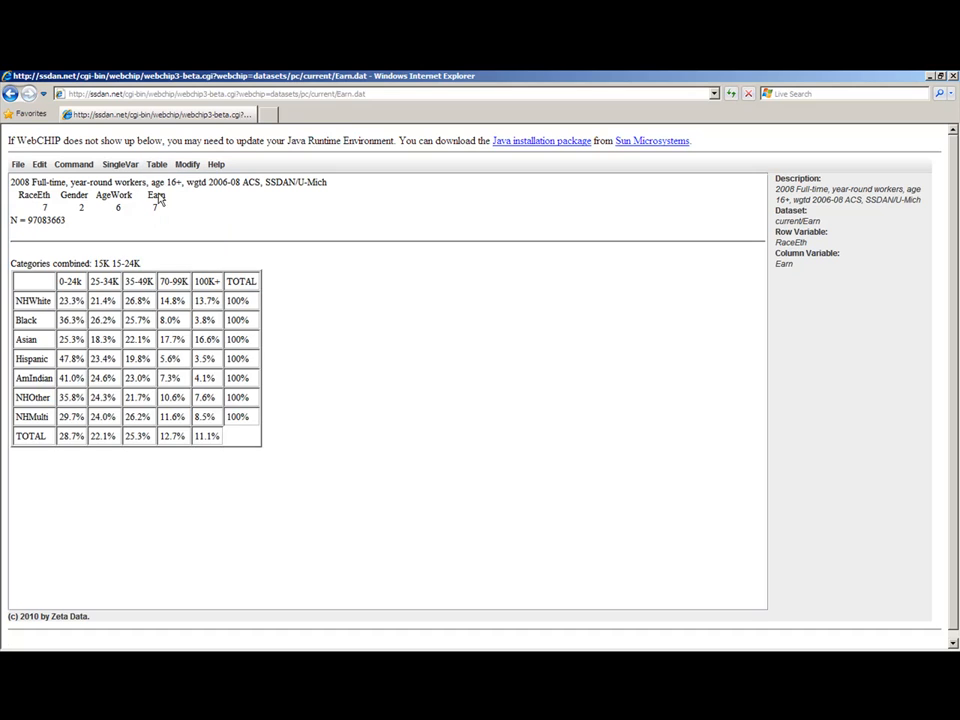